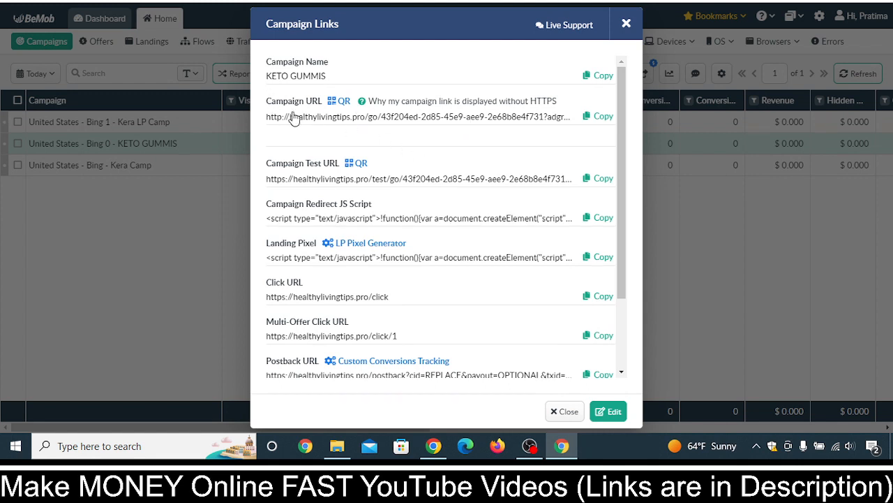
Step: Copy the KETO GUMMIS campaign URL into the open Notepad file, change its http to https, and leave blank lines beneath it
click(608, 121)
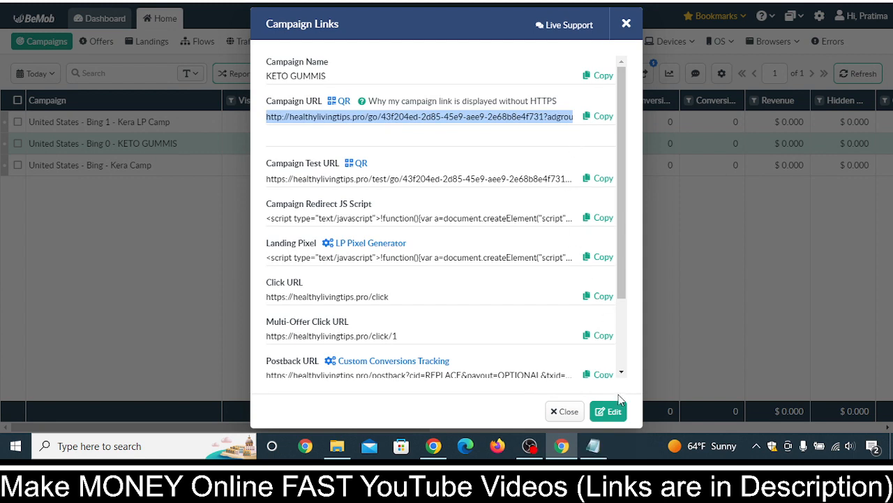
click(593, 445)
key(ctrl+v)
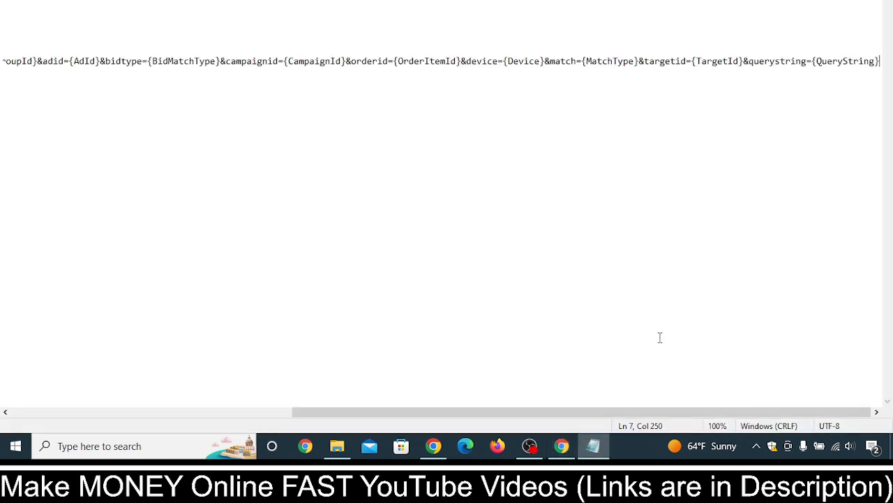
drag(747, 412, 23, 86)
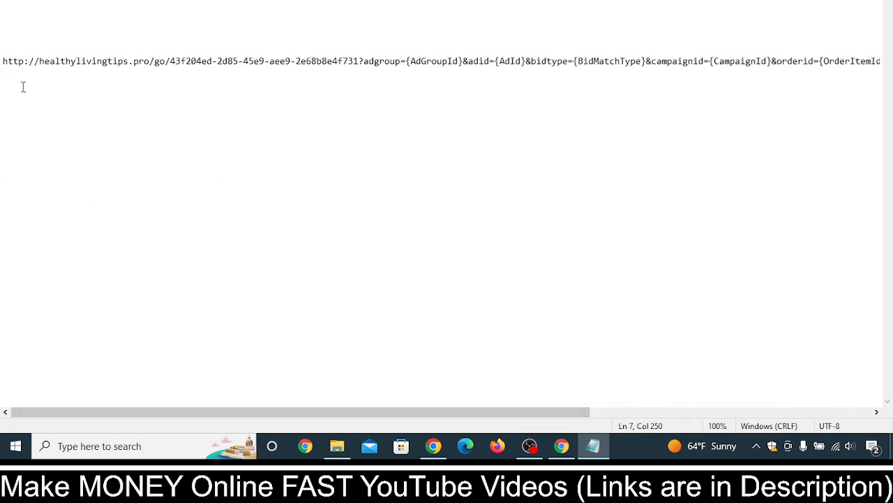
text(s)
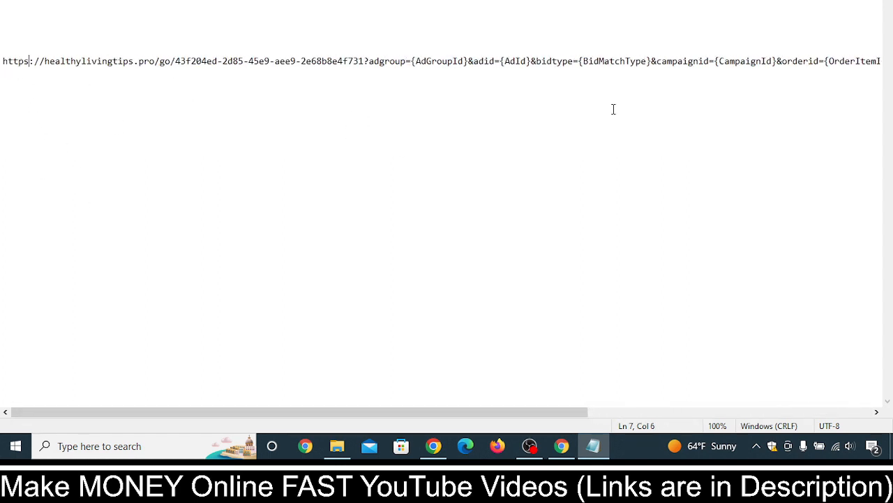
key(End)
key(Return)
key(Return)
text(♥)
key(BackSpace)
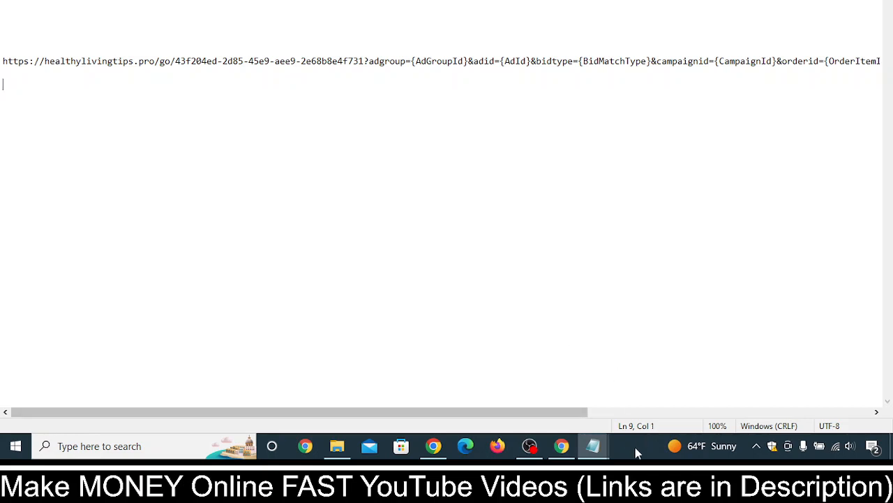
Step: Copy the Postback URL from the BeMob campaign links and paste it below the campaign URL in Notepad
click(562, 445)
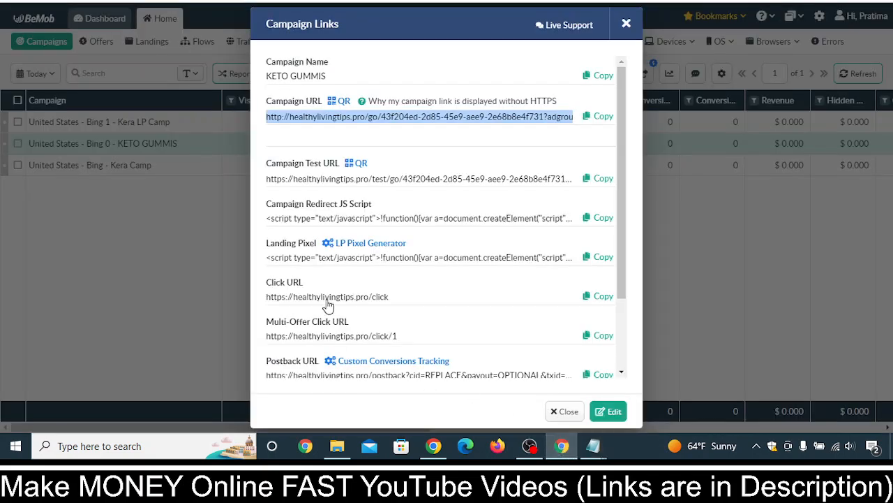
scroll(354, 345, down, 1)
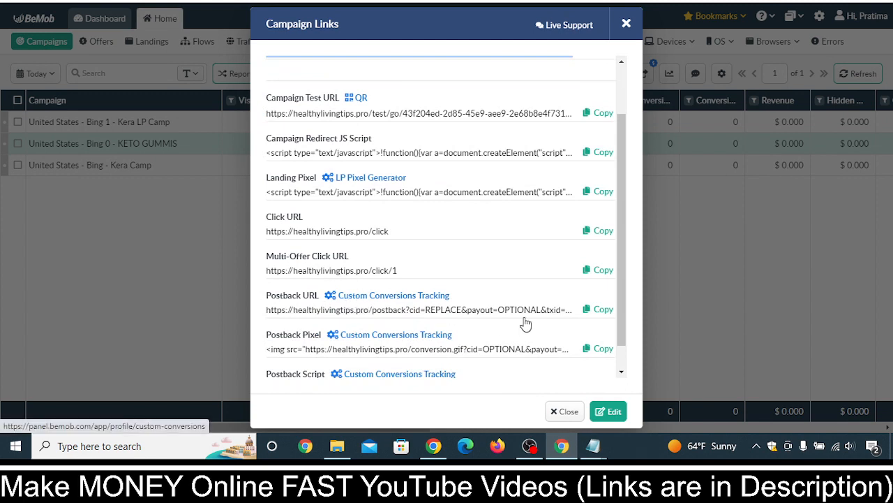
click(598, 309)
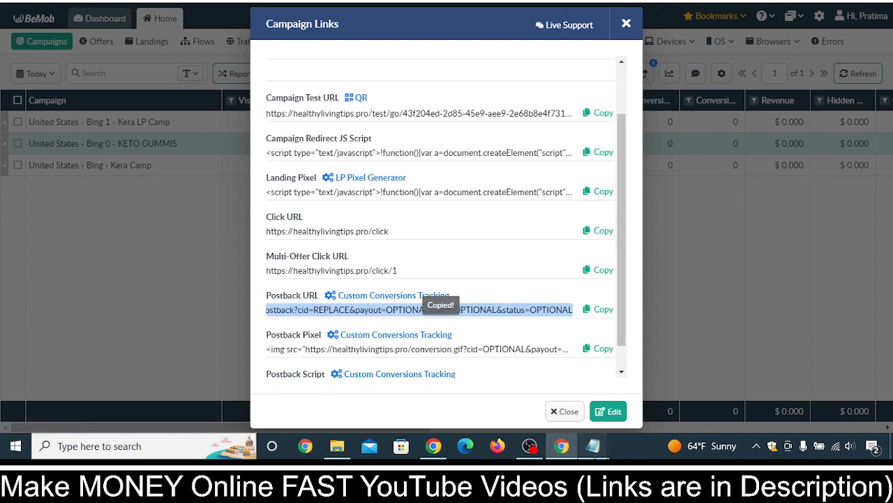
mouse_move(593, 445)
click(488, 388)
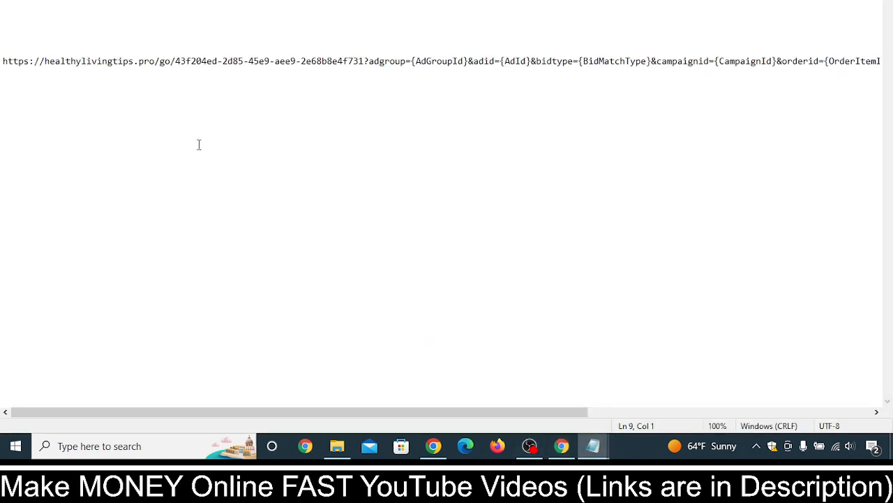
key(Return)
key(Return)
key(ctrl+v)
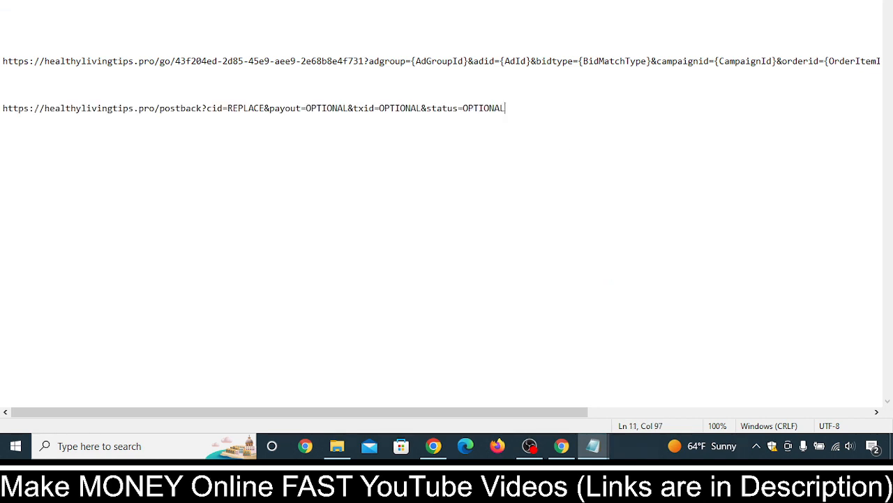
Step: Replace everything after the domain in the postback URL with /postback?cid=#S2#&payout=#RATE#
drag(529, 108, 160, 108)
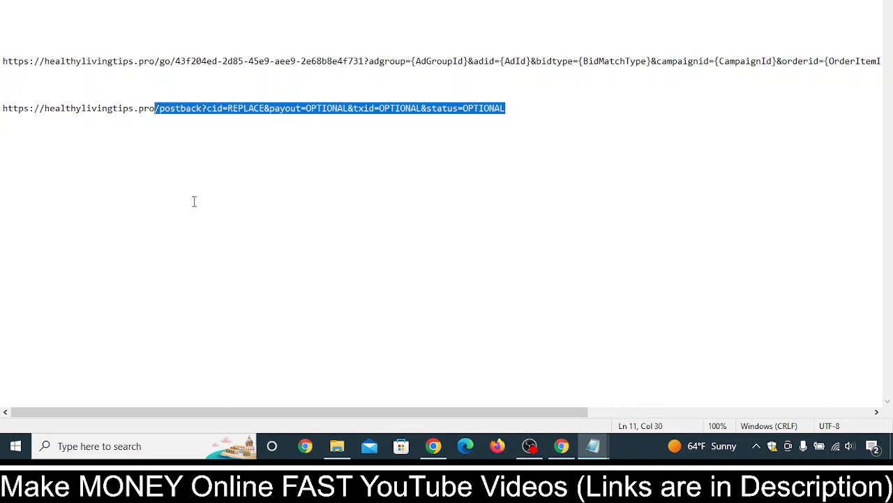
key(Delete)
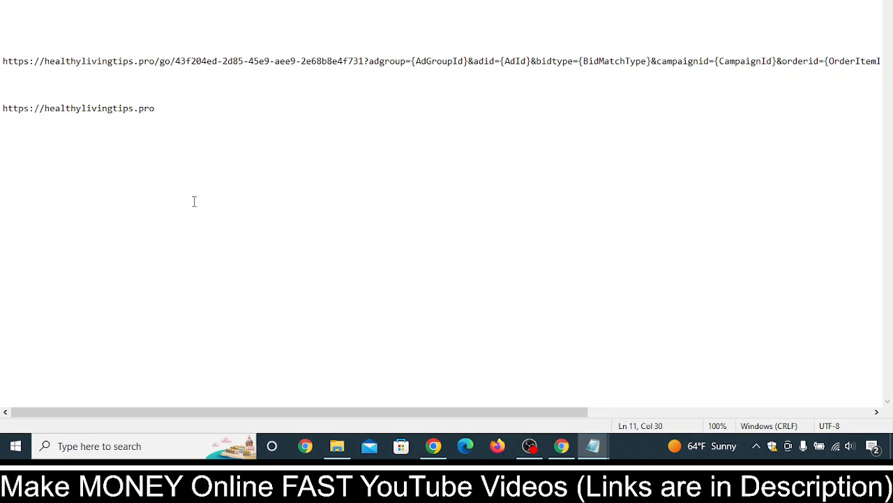
key(ctrl+v)
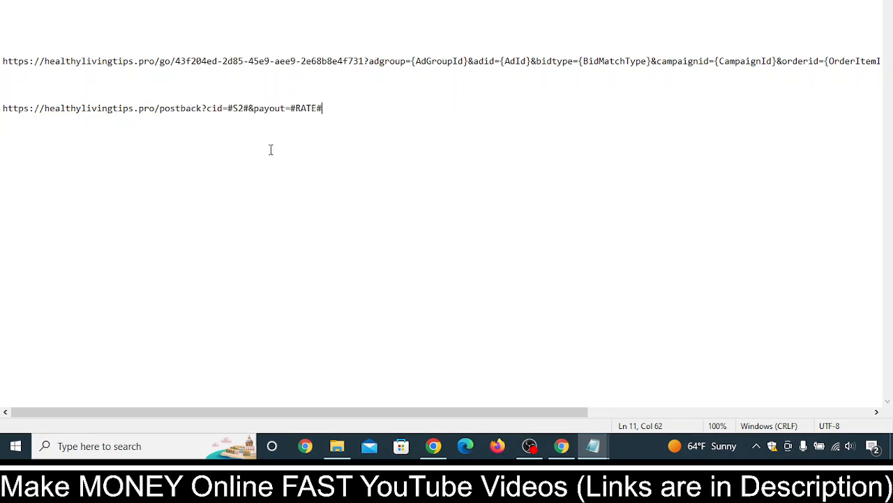
Step: Copy the complete postback URL ending in cid=#S2#&payout=#RATE# from the Notepad file
triple_click(326, 106)
drag(327, 107, 158, 118)
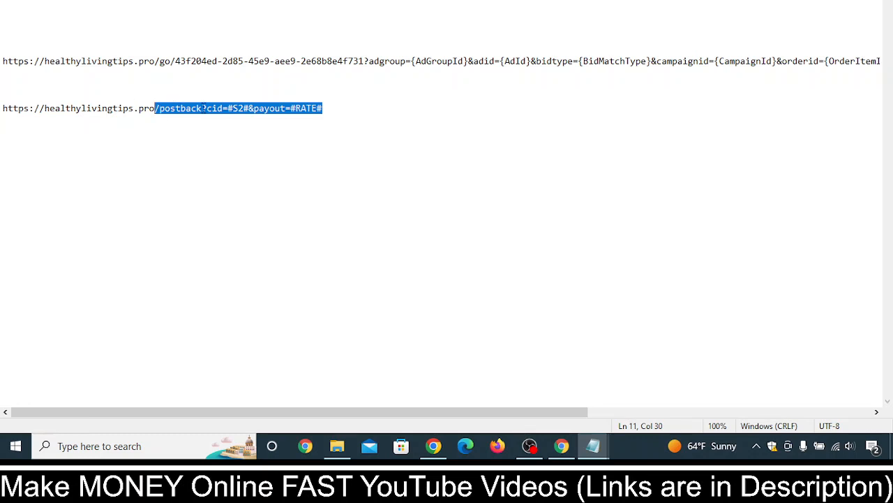
click(331, 111)
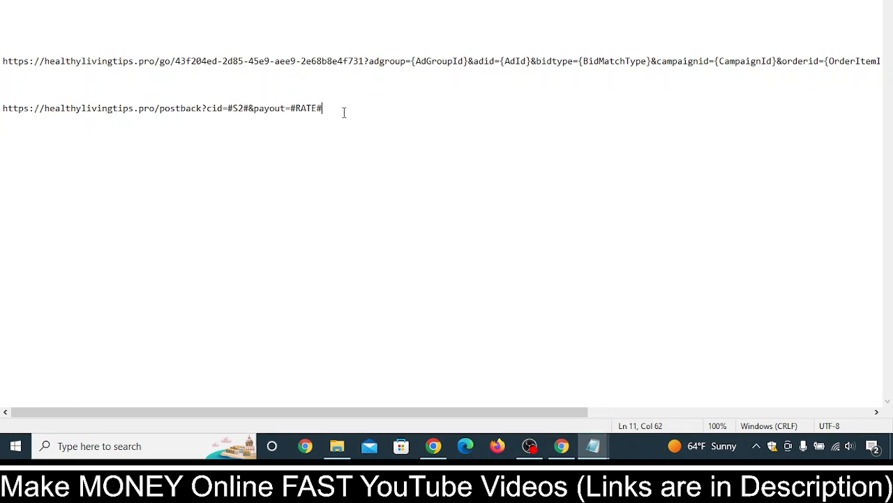
drag(344, 112, 1, 126)
right_click(30, 115)
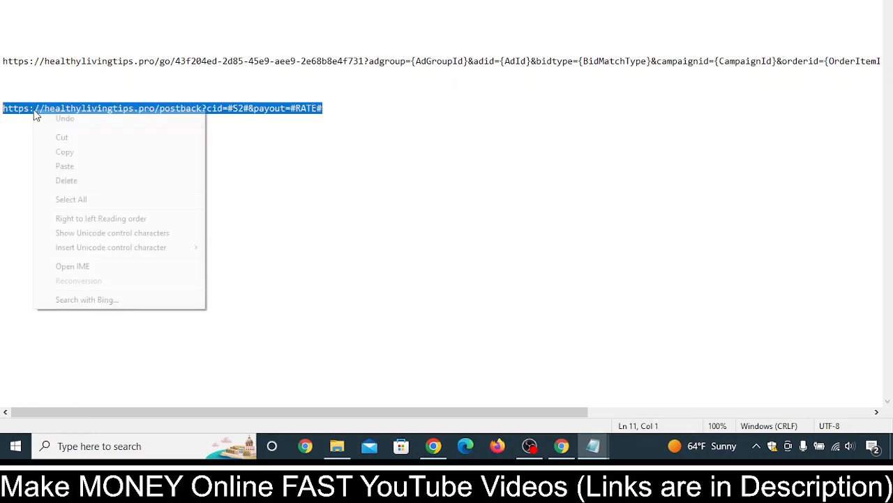
click(75, 151)
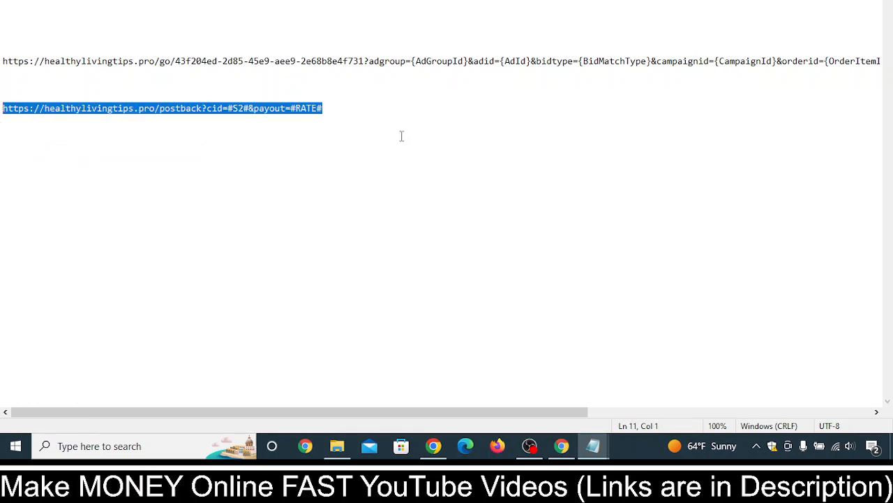
Step: On the MaxBounty campaign page, set the postback type to URL (any campaign tracking type), paste the copied postback URL, and save it
click(433, 445)
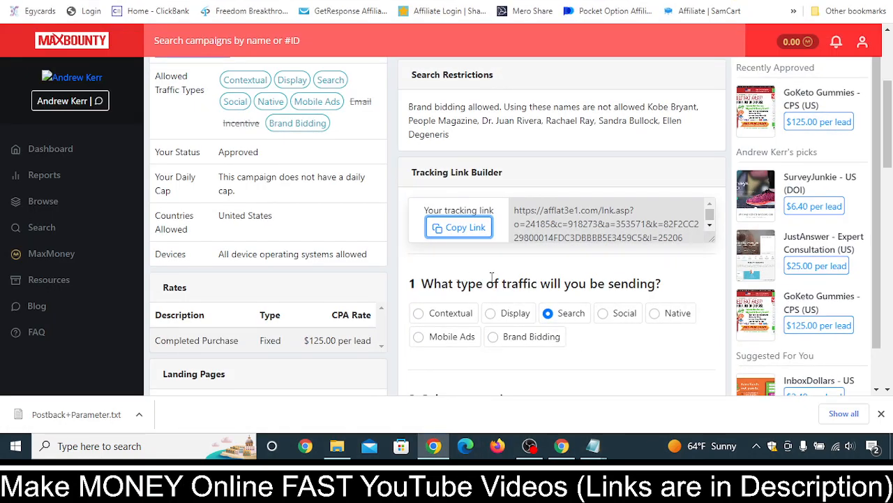
scroll(492, 277, down, 4)
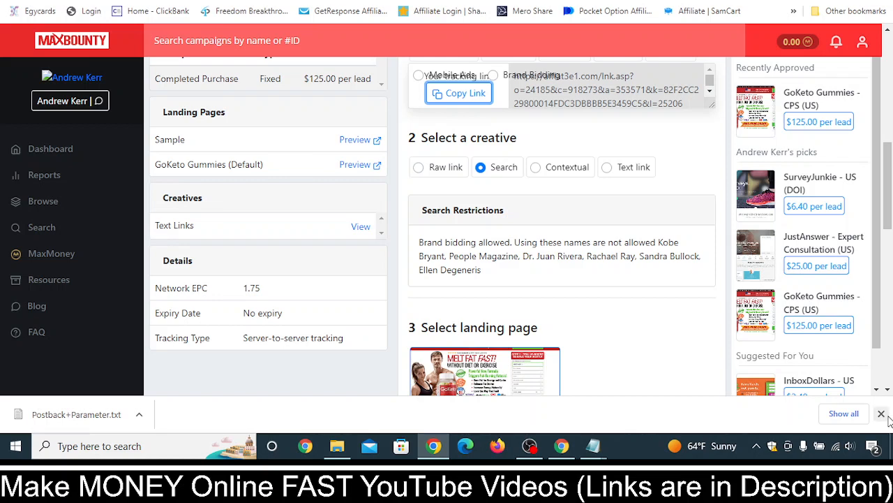
click(881, 414)
scroll(569, 271, down, 10)
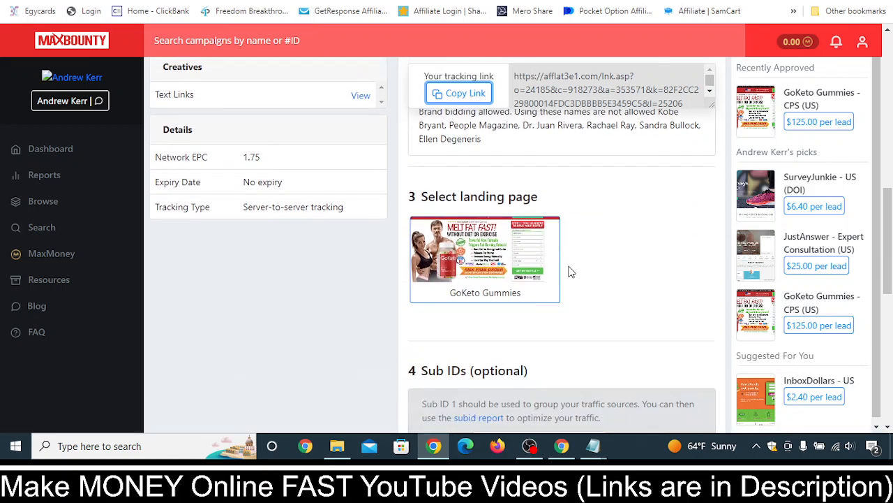
scroll(569, 268, down, 1)
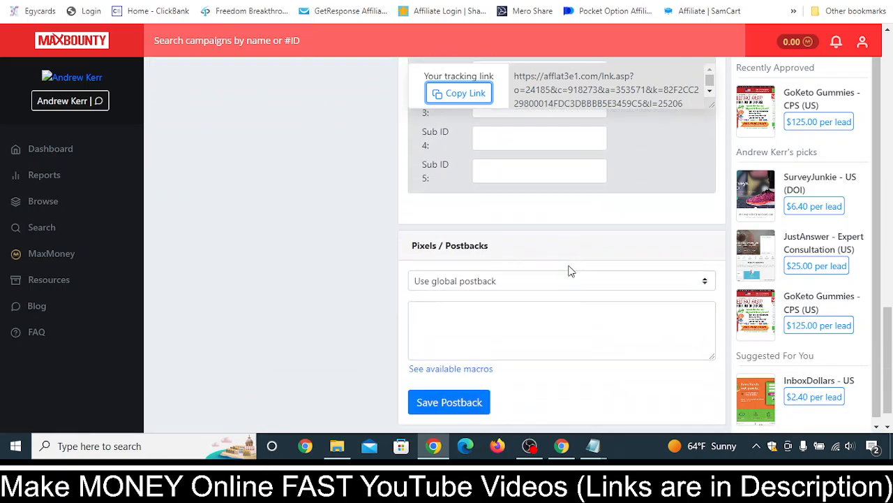
scroll(576, 273, down, 1)
click(552, 249)
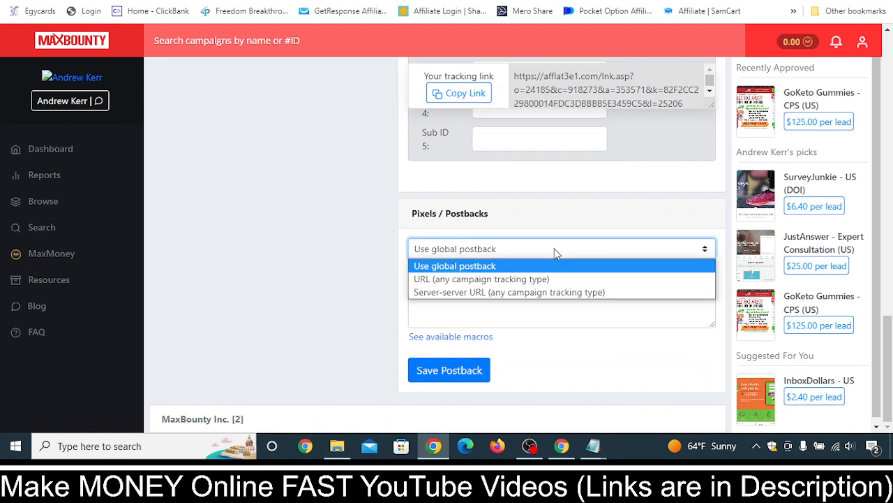
click(526, 284)
click(524, 288)
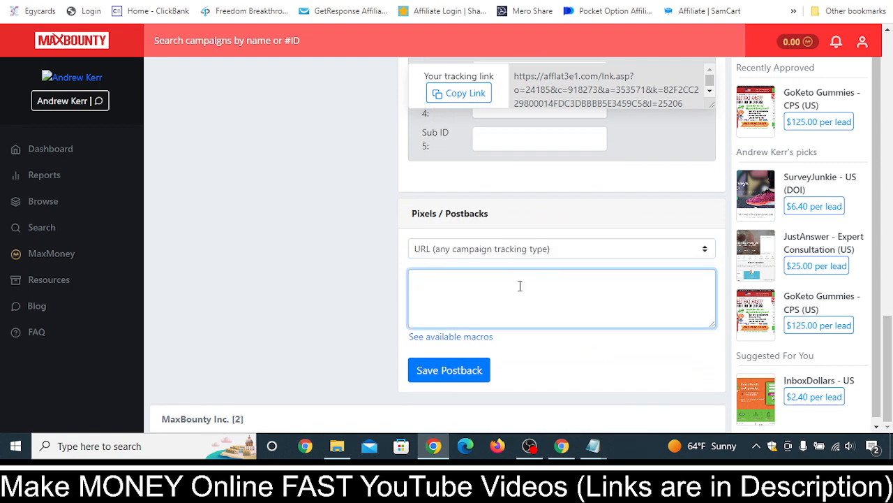
key(ctrl+v)
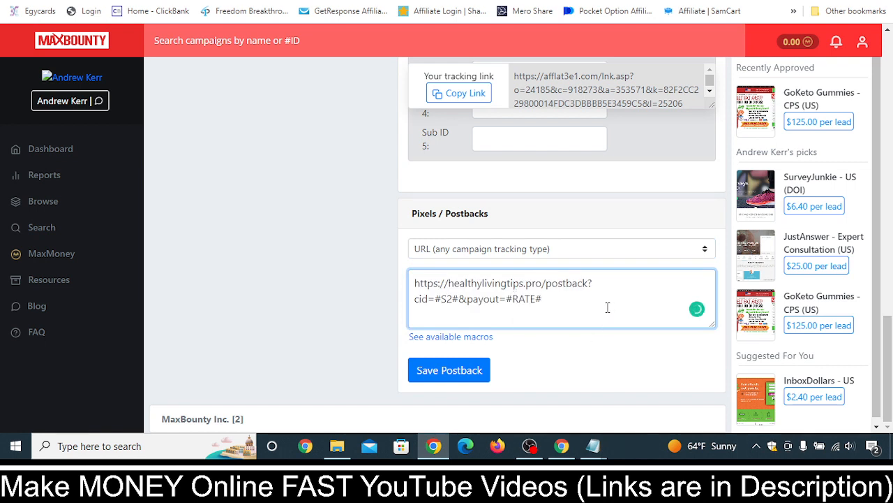
click(457, 378)
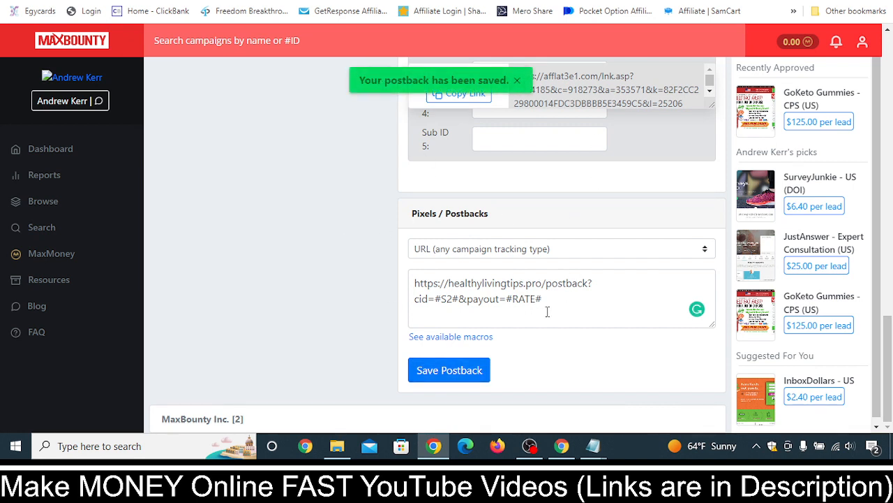
scroll(217, 240, up, 1)
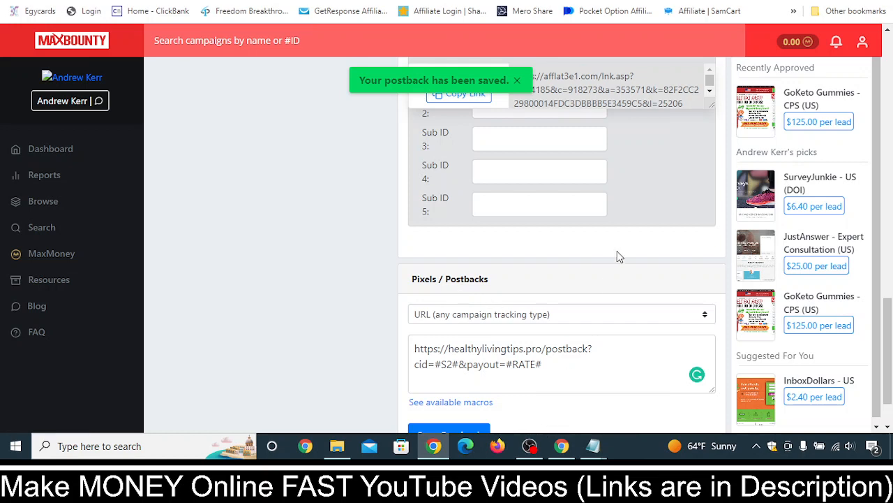
Step: Copy the full https campaign URL from the Notepad file and return to the BeMob campaign links
click(562, 446)
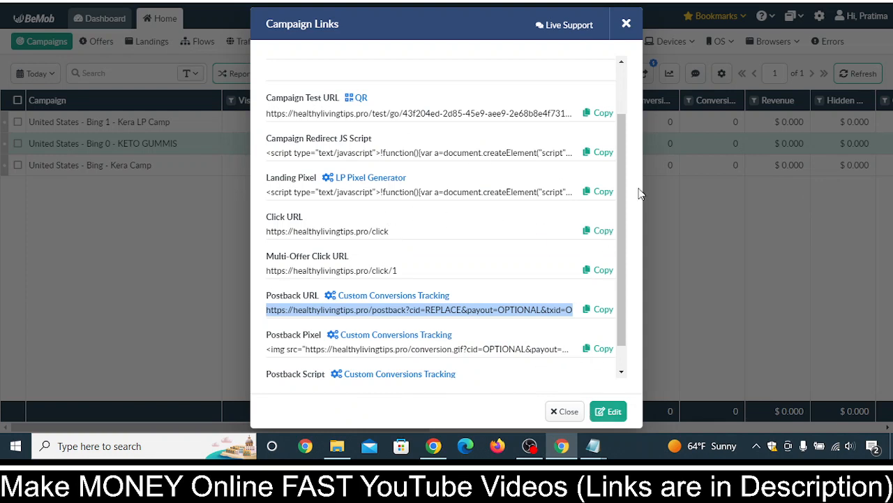
click(593, 445)
click(2, 62)
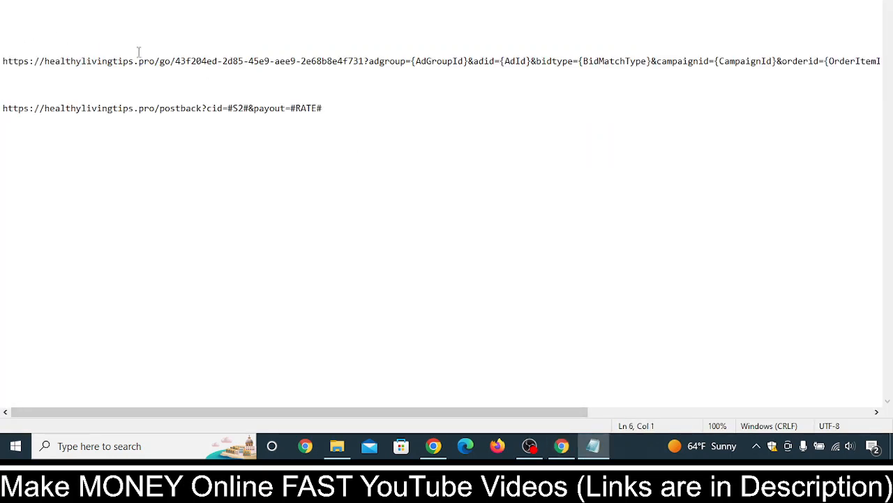
drag(2, 62, 887, 64)
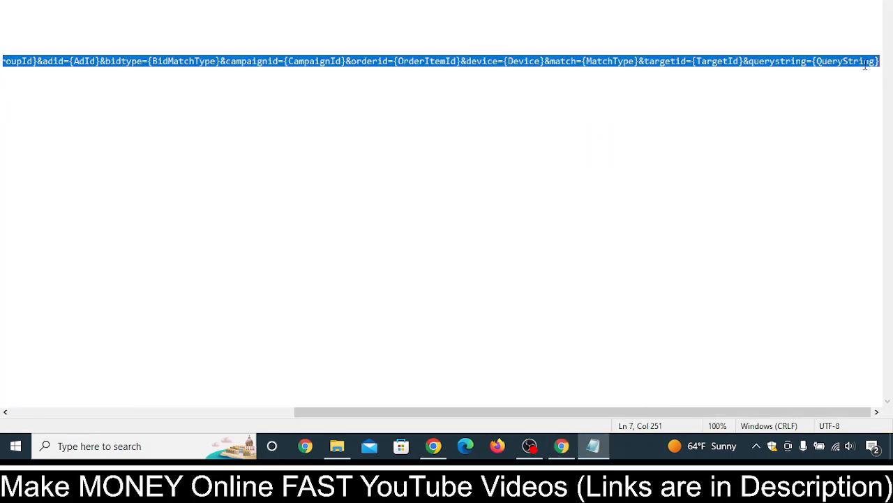
right_click(866, 65)
click(828, 106)
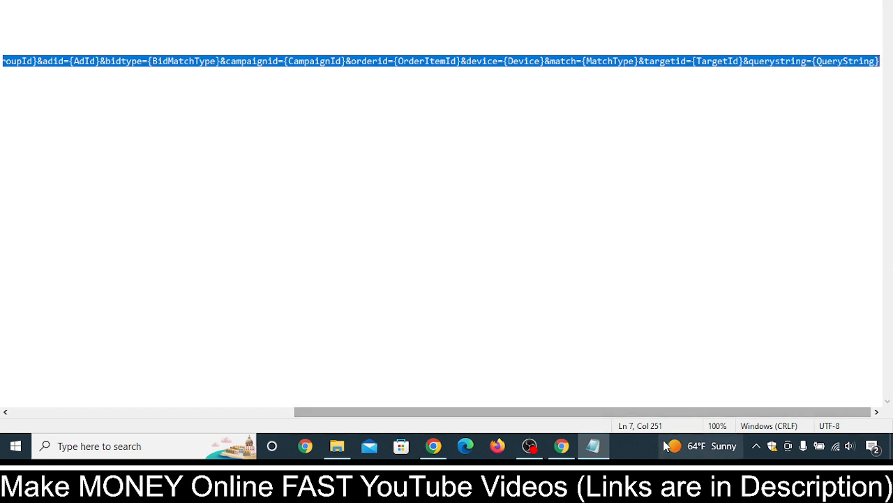
drag(678, 412, 391, 412)
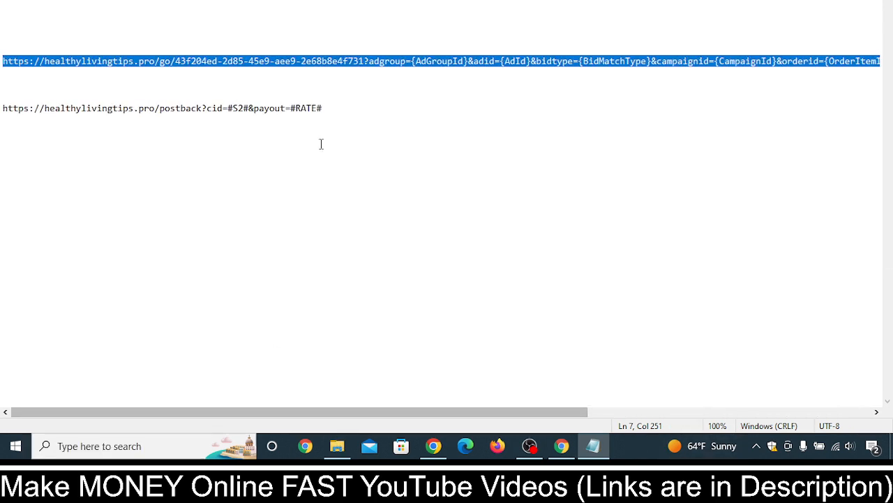
click(351, 109)
key(alt+Tab)
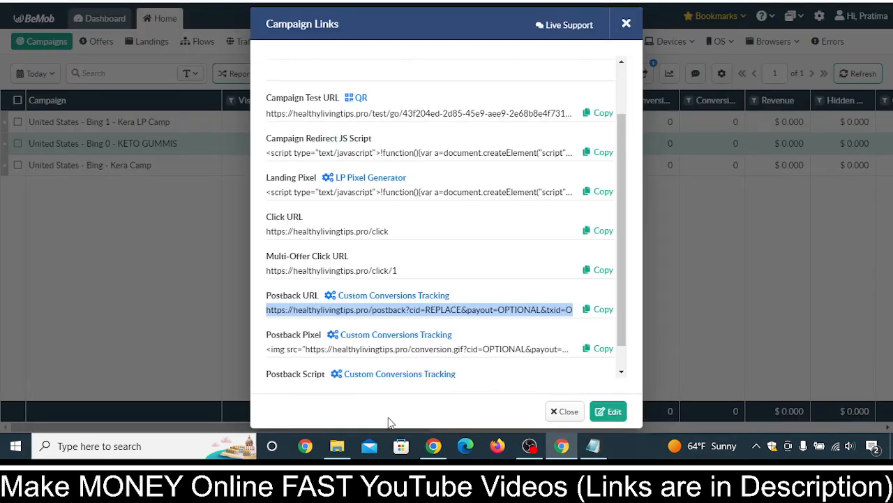
Step: Switch to the Chrome window showing the VeePN store page and pin the Free VPN for Chrome extension to the toolbar
click(433, 445)
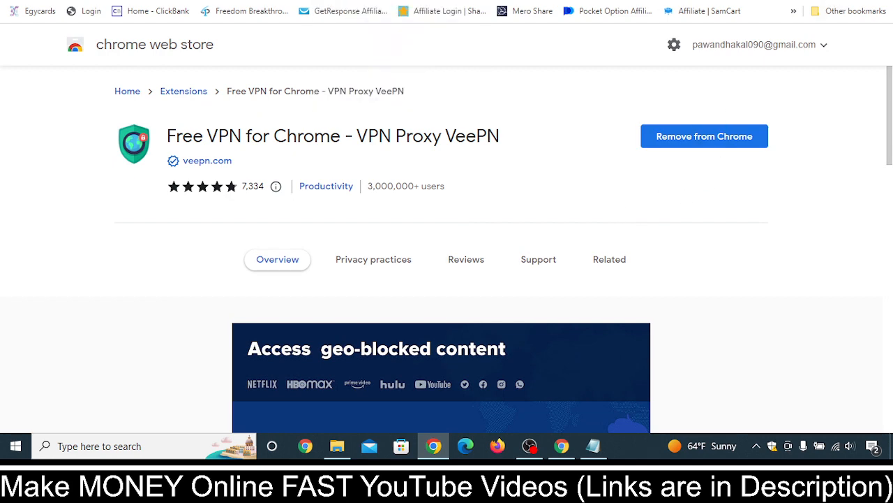
key(F11)
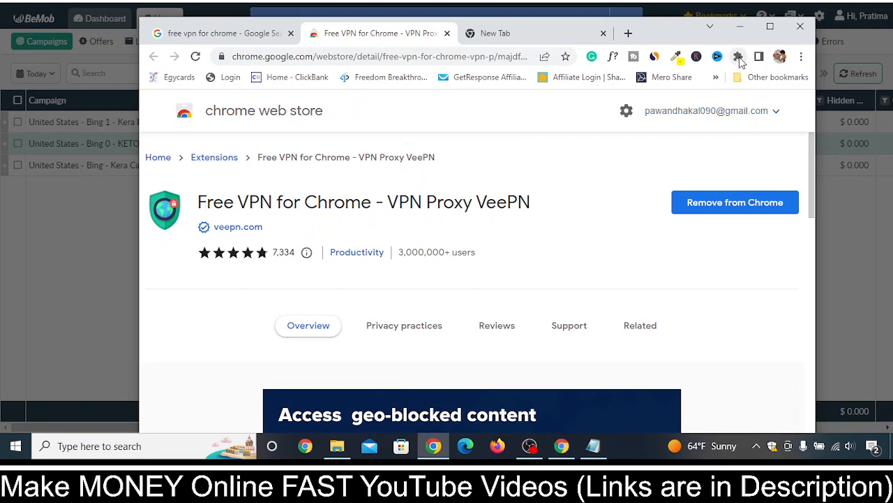
click(739, 58)
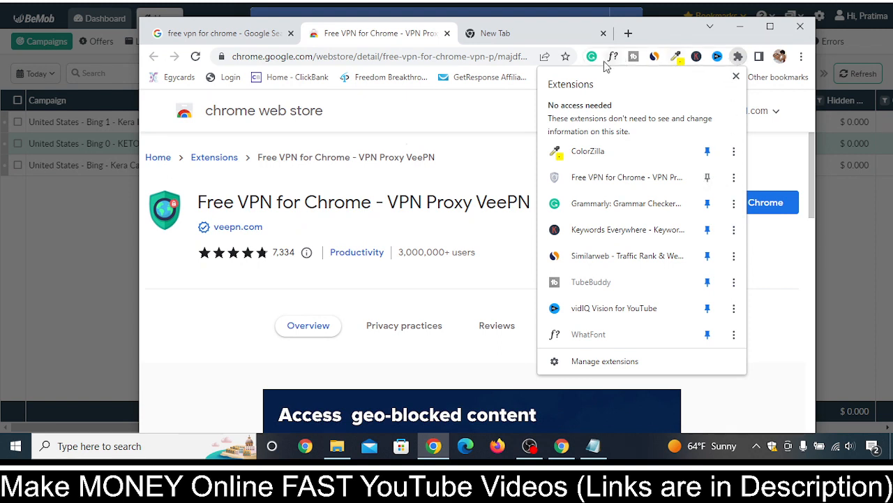
click(707, 177)
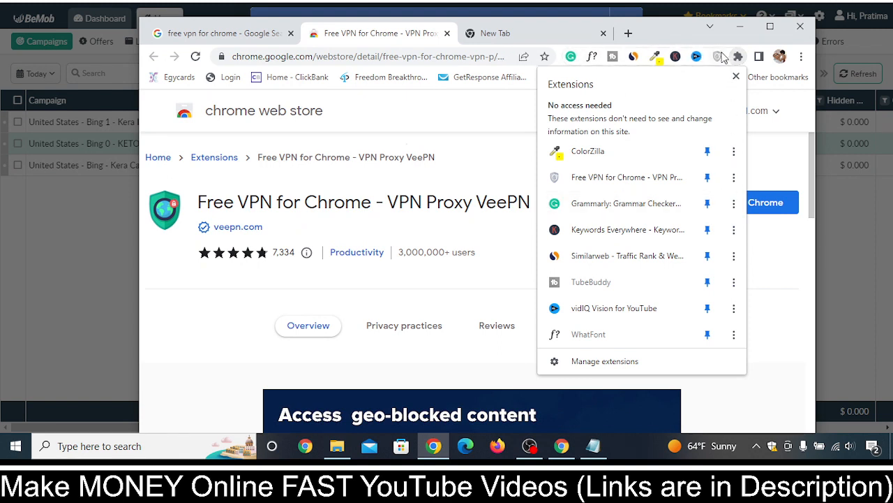
click(751, 120)
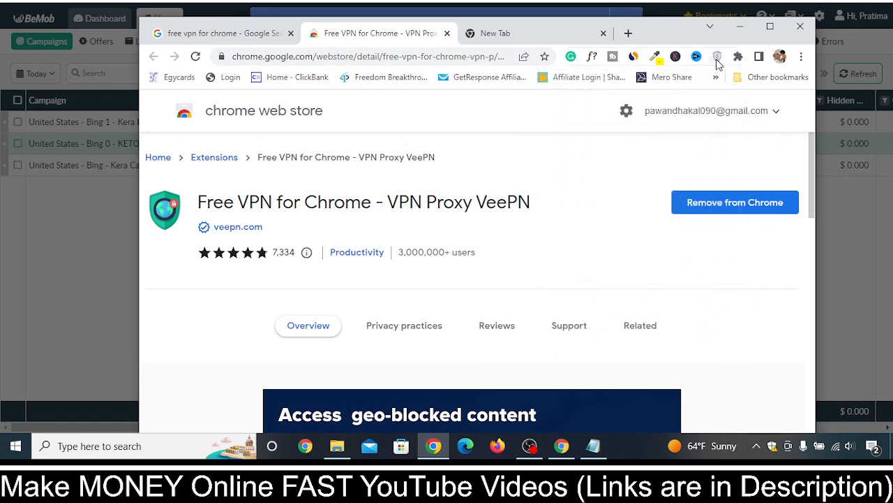
Step: On the blank browser tab, open the VeePN extension, check its free locations, and turn on the VPN through Virginia, USA
click(544, 34)
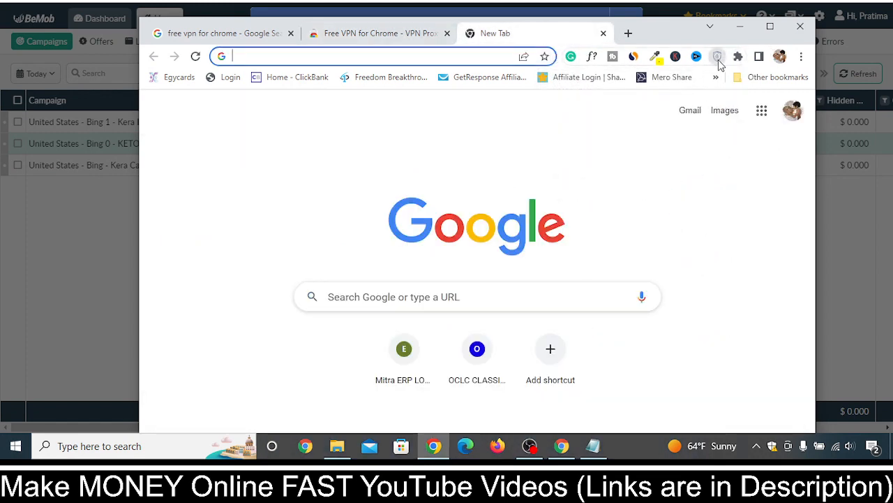
click(718, 59)
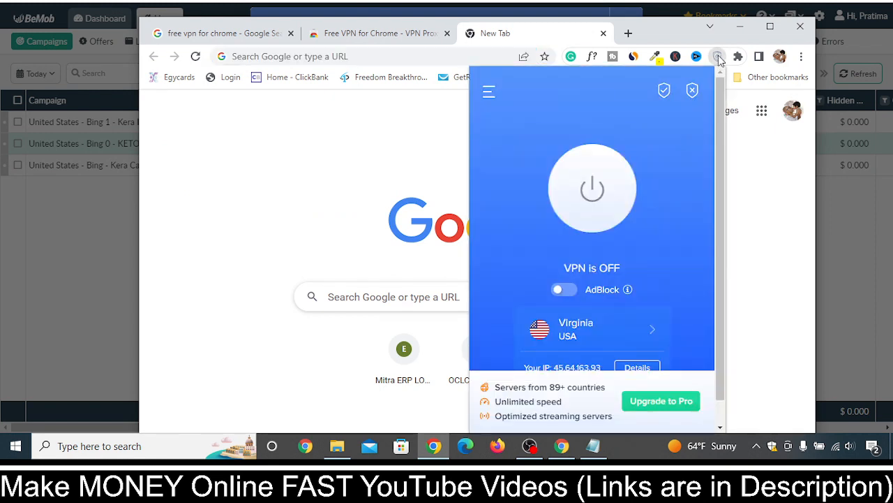
click(621, 336)
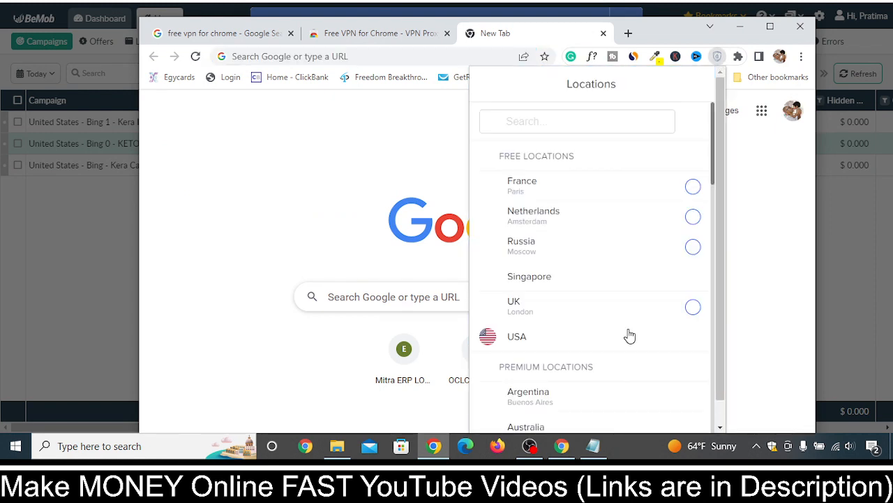
click(483, 84)
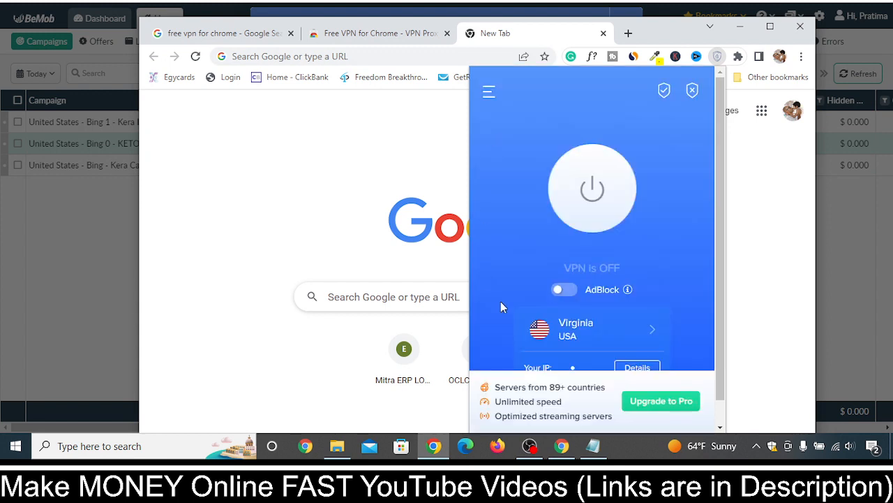
scroll(617, 188, down, 1)
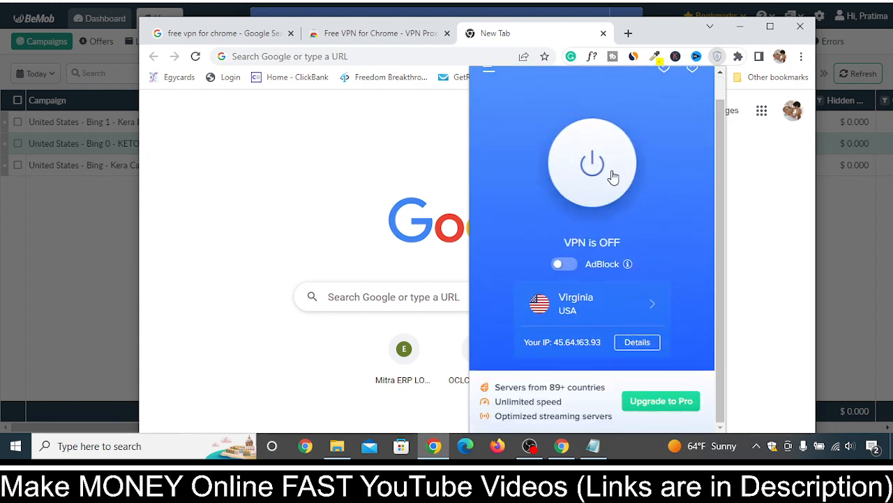
click(609, 175)
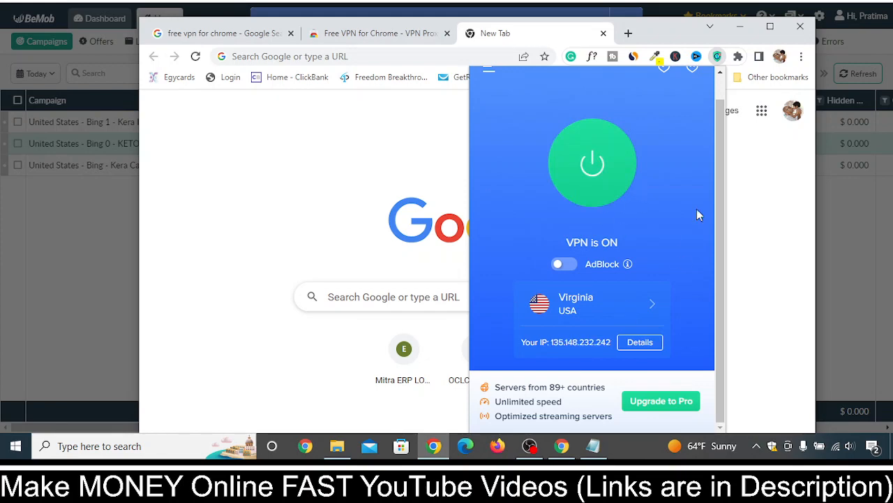
click(770, 28)
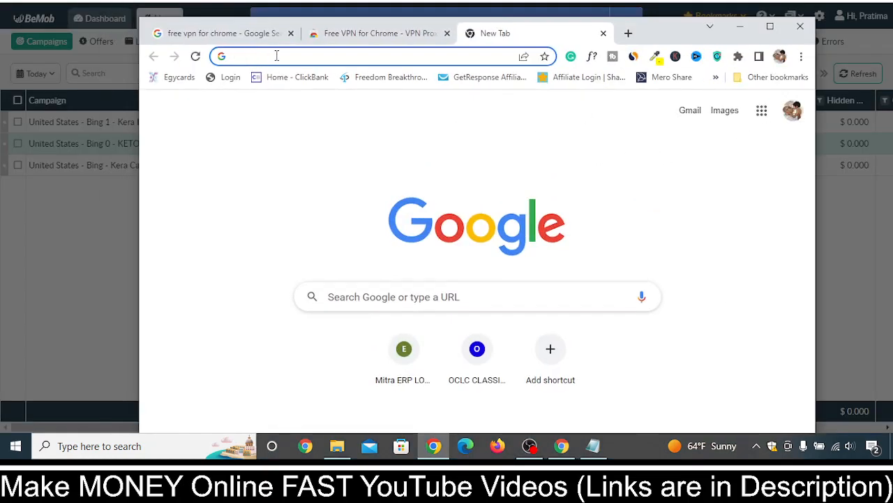
Step: Load the copied healthylivingtips.pro campaign URL in the blank tab to open the offer's landing page
click(273, 56)
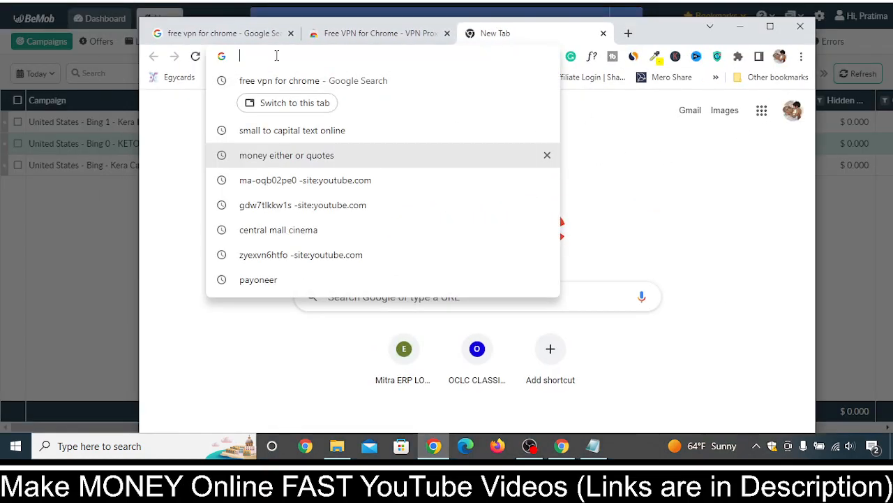
key(ctrl+v)
key(Return)
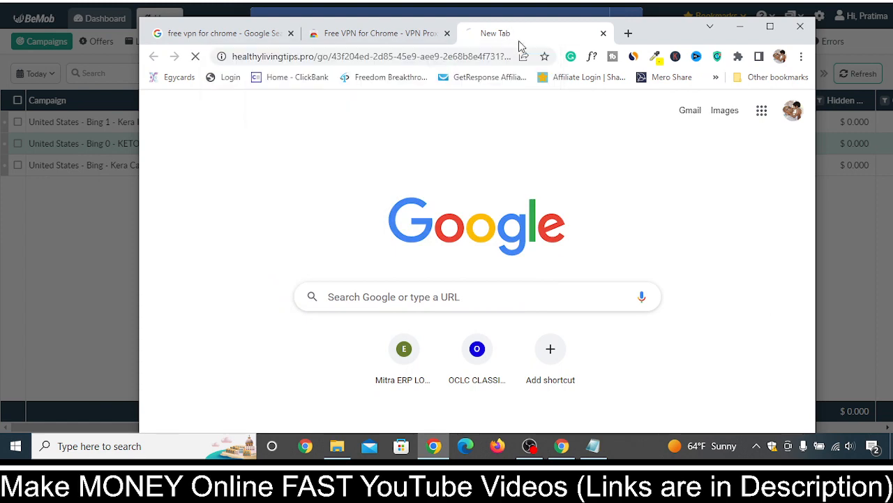
click(562, 446)
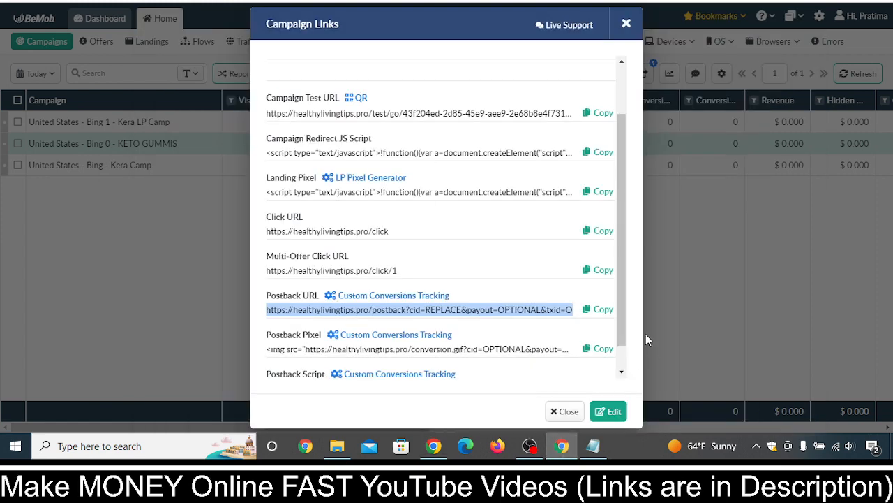
click(433, 446)
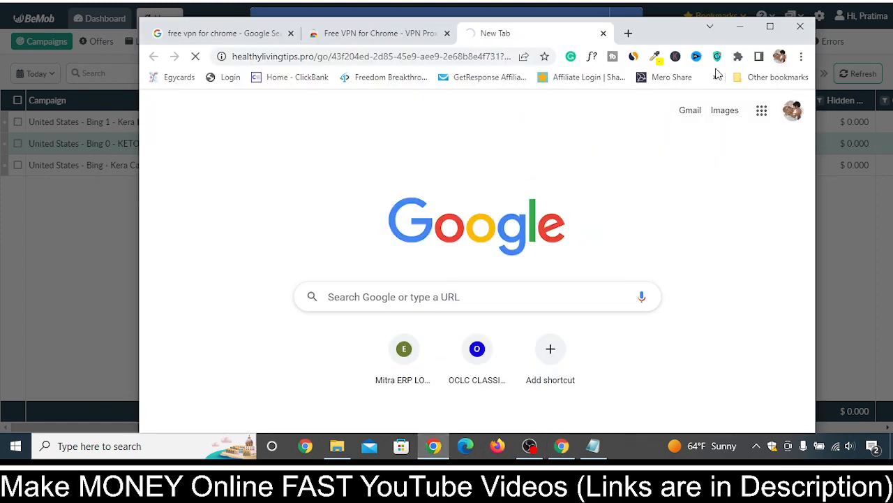
click(769, 26)
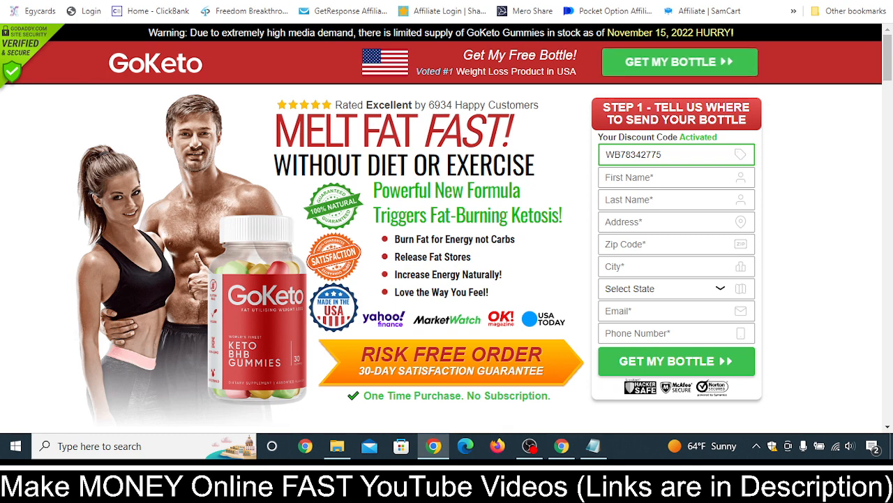
key(F11)
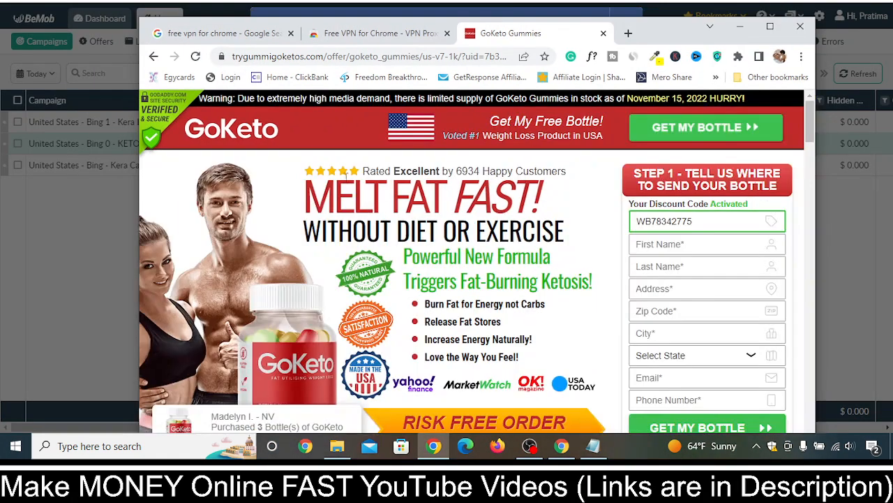
click(465, 57)
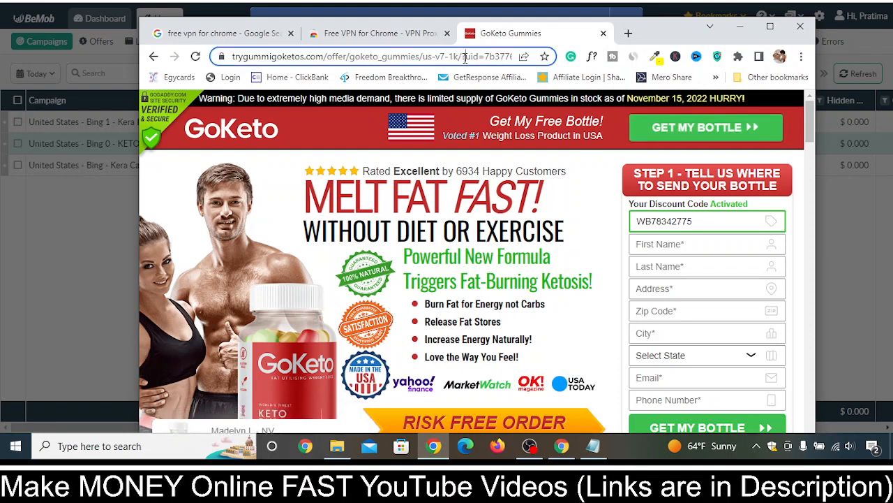
click(465, 58)
click(328, 61)
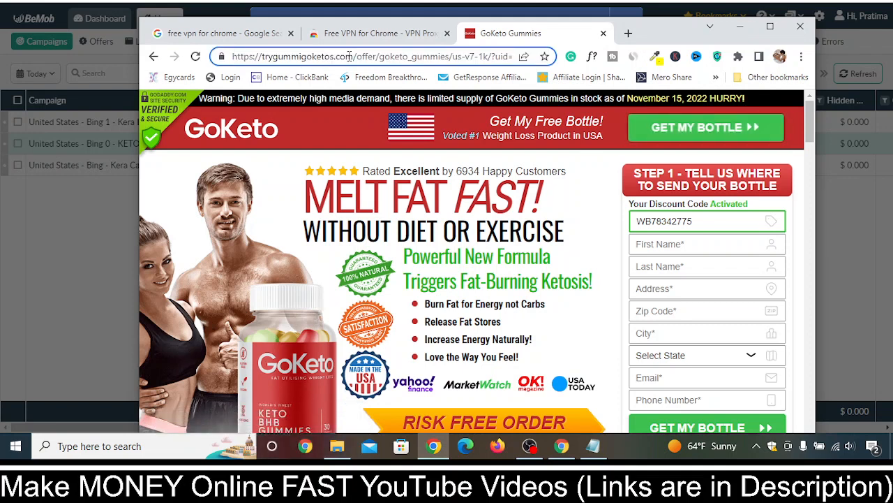
drag(359, 55, 231, 58)
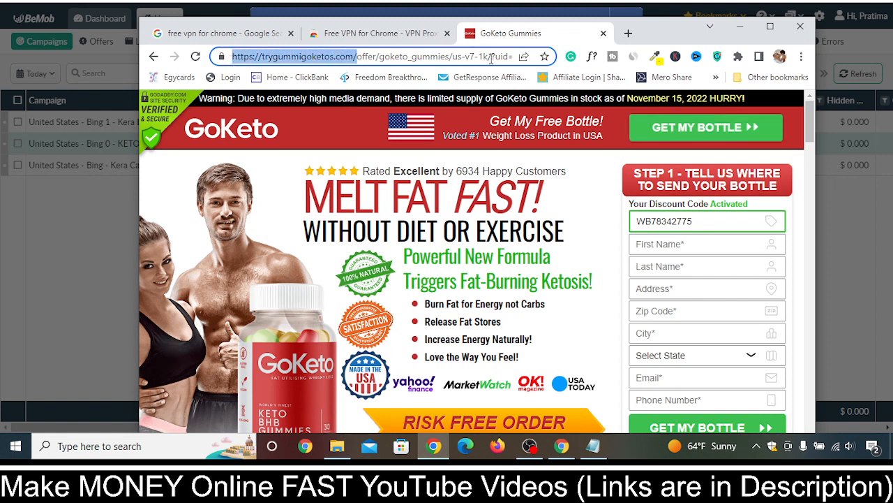
drag(496, 57, 232, 56)
right_click(246, 57)
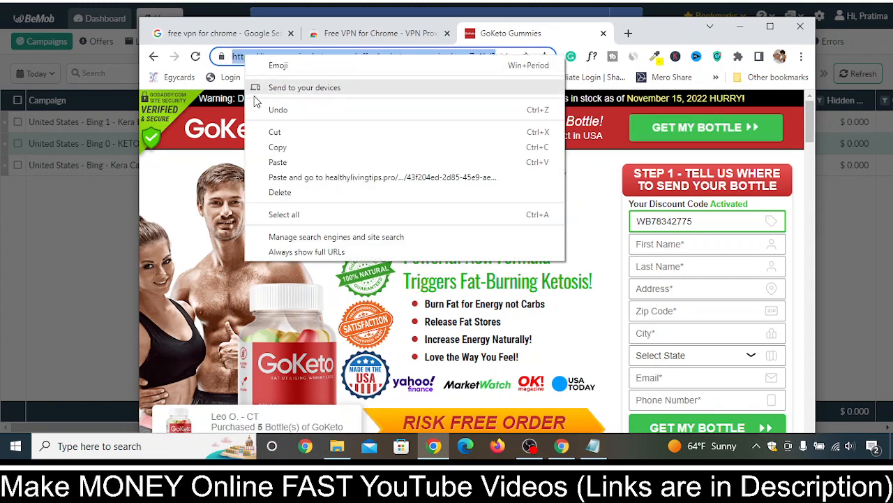
click(266, 148)
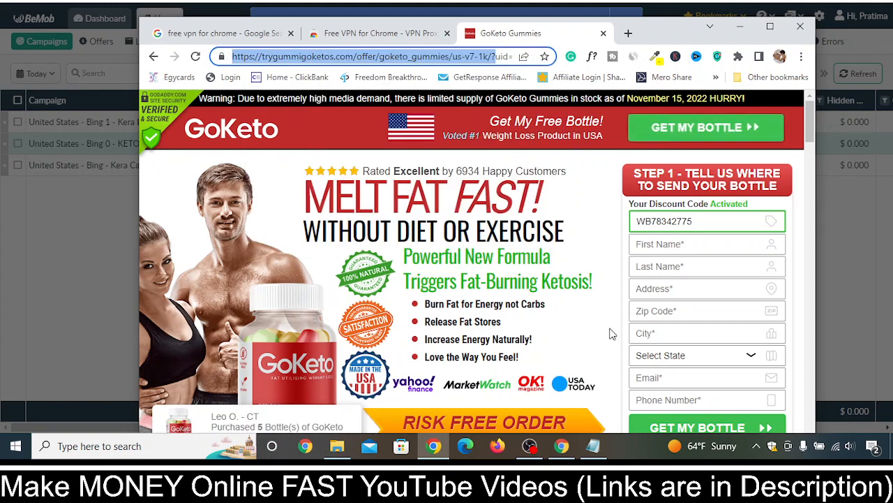
Step: In the Notepad file, add blank lines above the campaign URL and paste the copied trygummigoketos.com landing page URL there
click(593, 445)
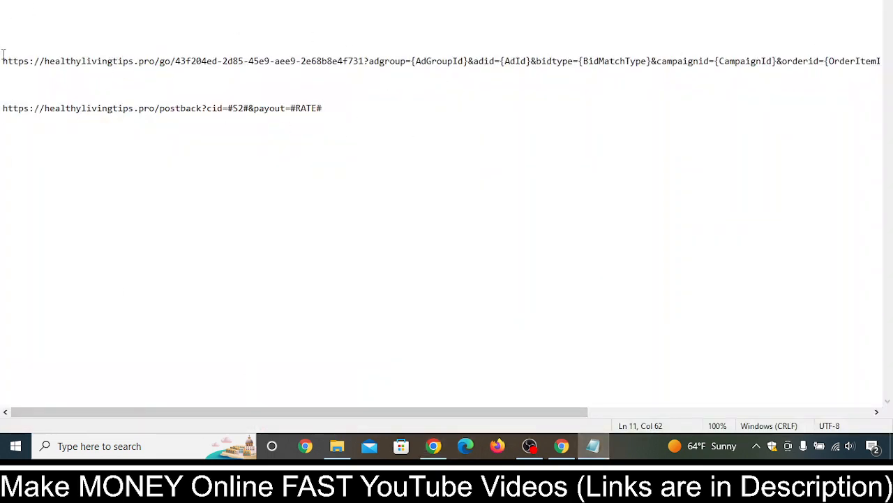
click(3, 56)
key(Return)
key(Return)
key(Return)
key(Up)
key(Up)
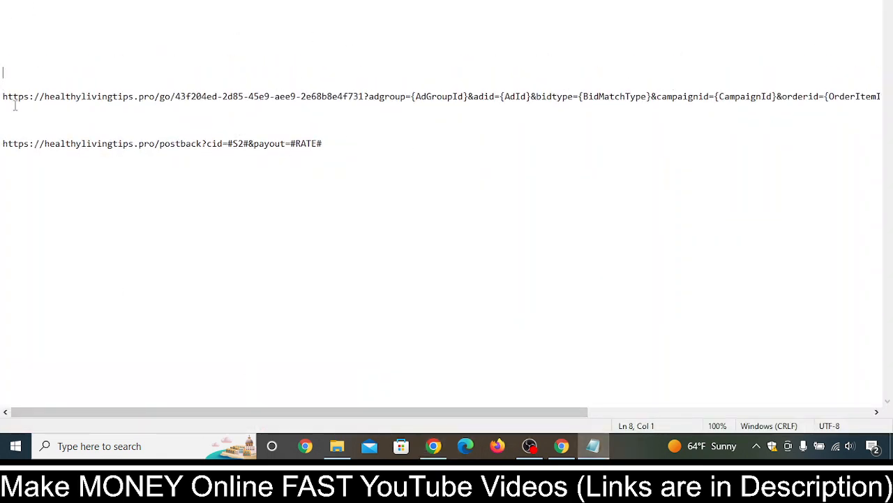
key(ctrl+v)
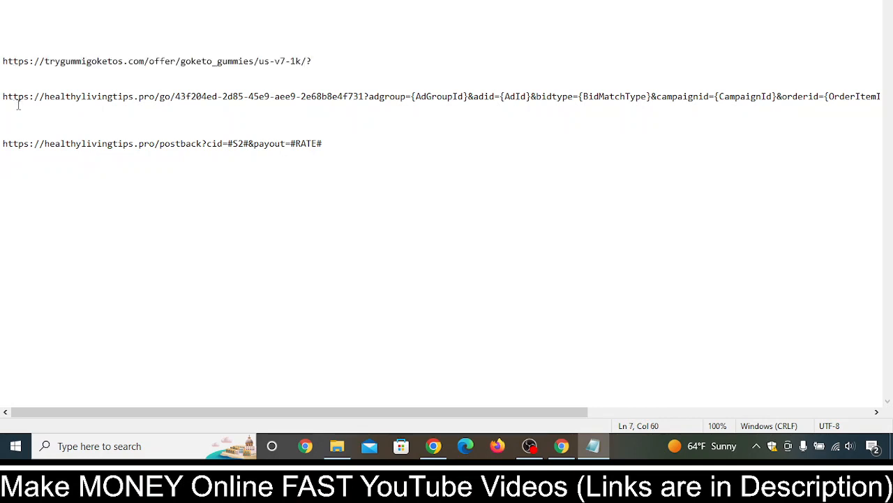
drag(311, 62, 2, 60)
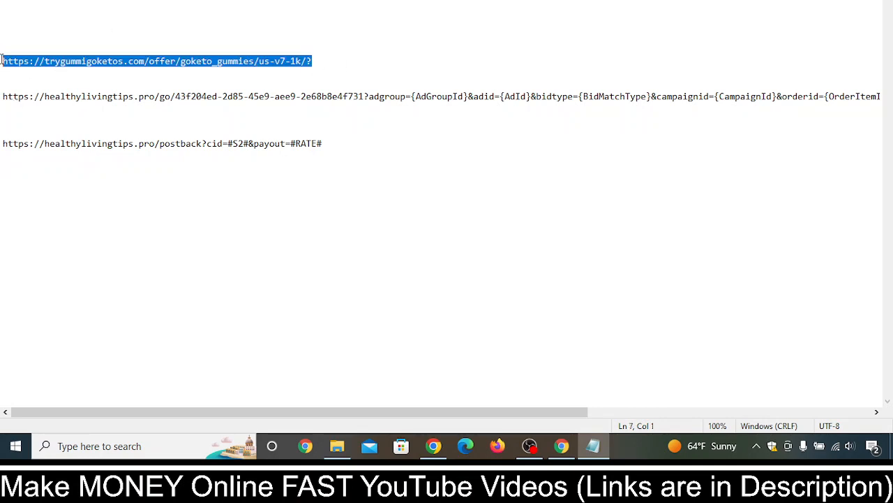
drag(2, 98, 300, 108)
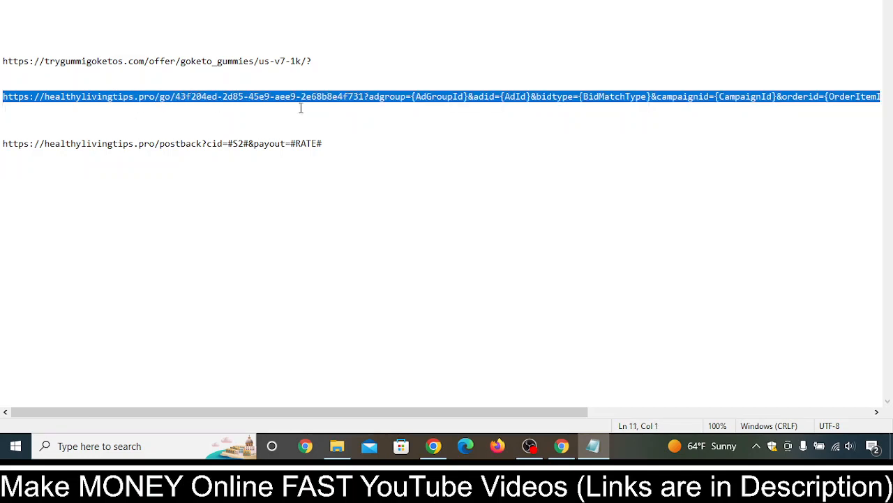
click(332, 61)
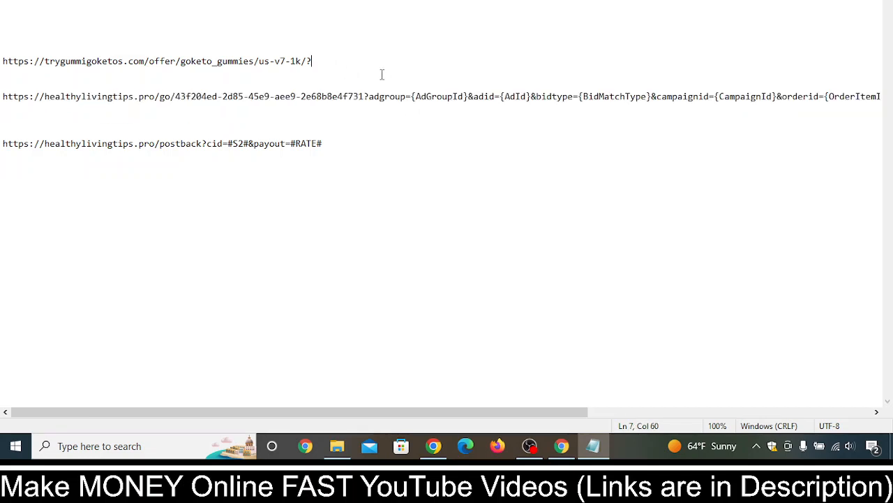
click(479, 292)
text(♥)
Step: Switch to Microsoft Advertising and open the Toenail Fungus ad in the Kera DL campaign for editing
click(552, 444)
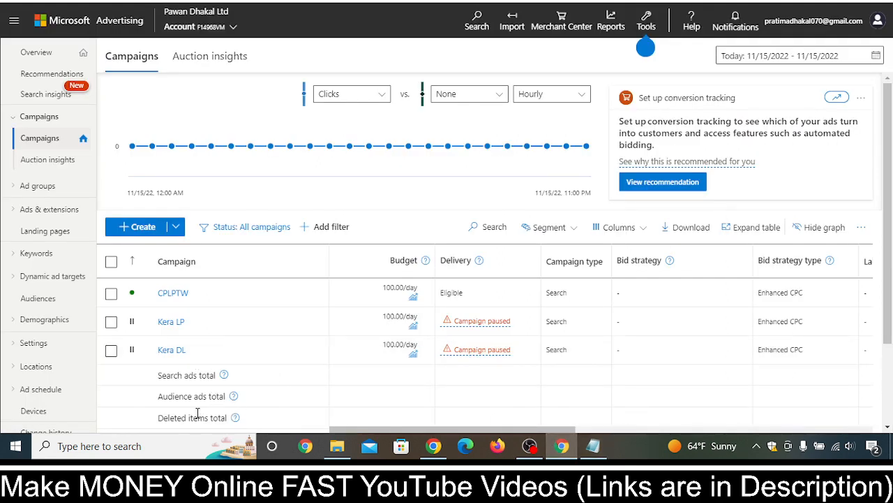
click(171, 350)
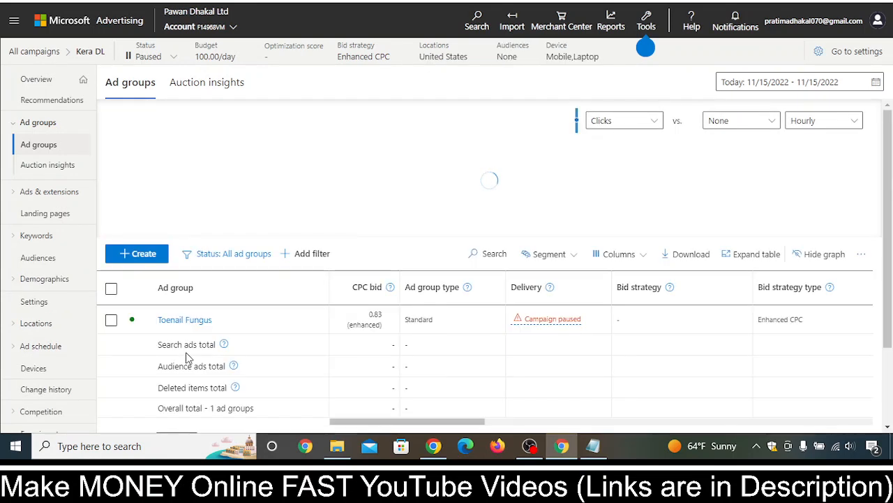
click(67, 198)
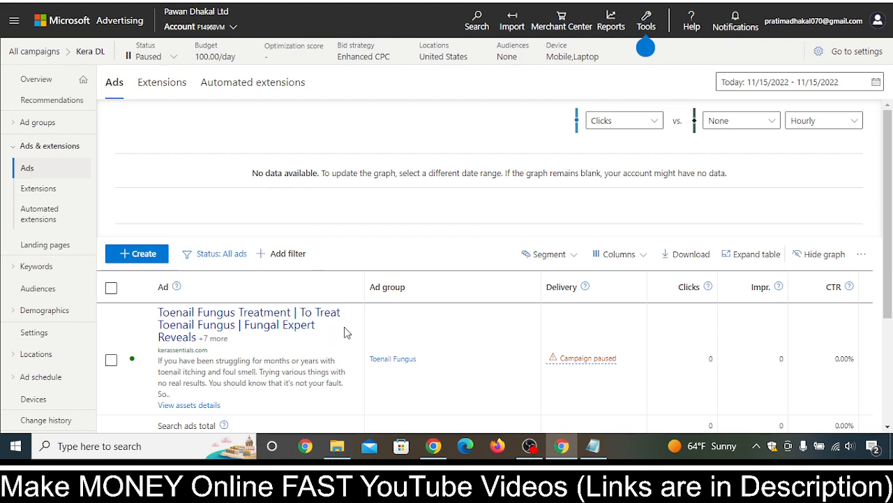
scroll(342, 300, down, 3)
scroll(337, 287, up, 2)
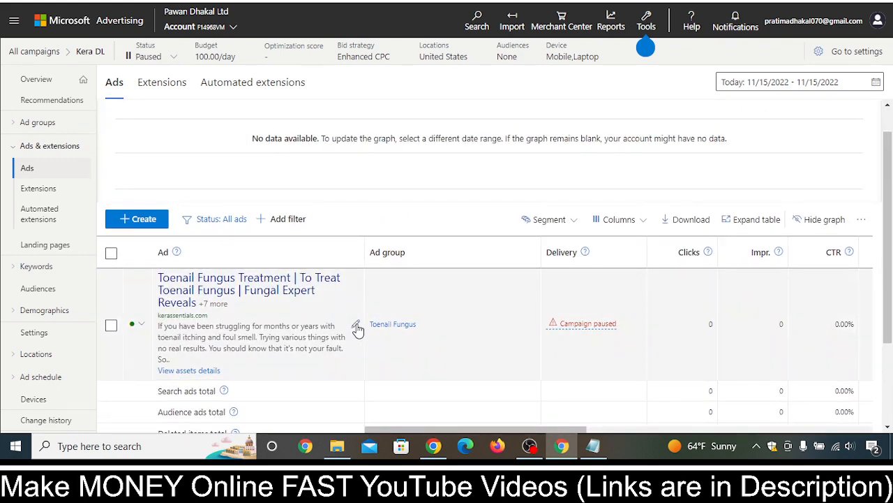
click(357, 327)
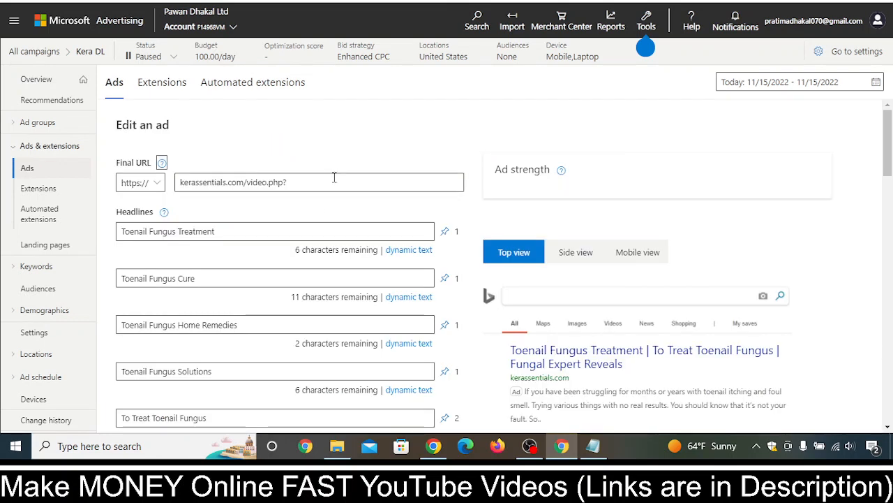
Step: Copy the complete trygummigoketos.com landing page URL ending in us-v7-1k/? from the Notepad file
click(593, 446)
drag(314, 60, 2, 61)
right_click(23, 61)
click(65, 110)
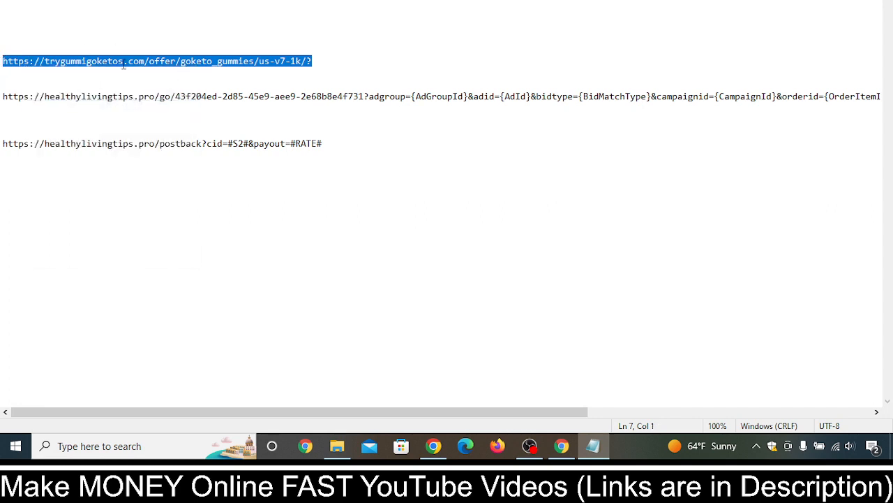
Step: Switch to Microsoft Advertising and replace the ad's final URL with the copied trygummigoketos.com/offer/goketo_gummies/us-v7-1k/? address
click(562, 446)
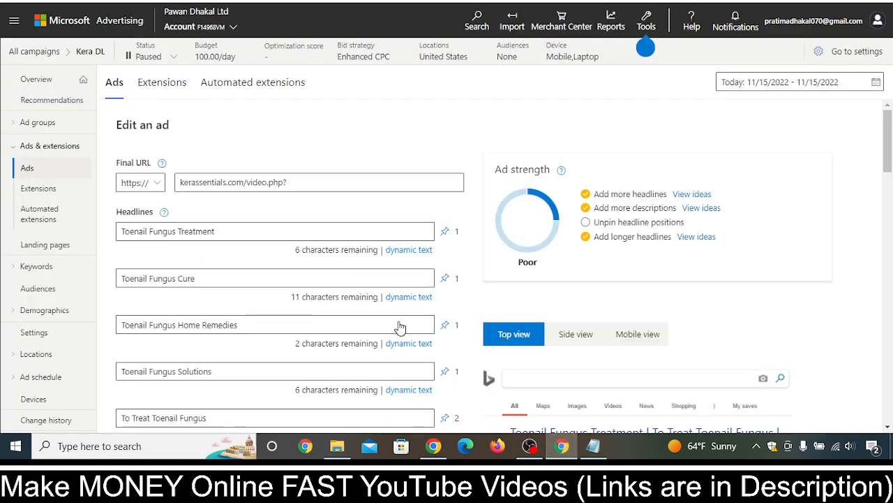
click(322, 181)
key(ctrl+a)
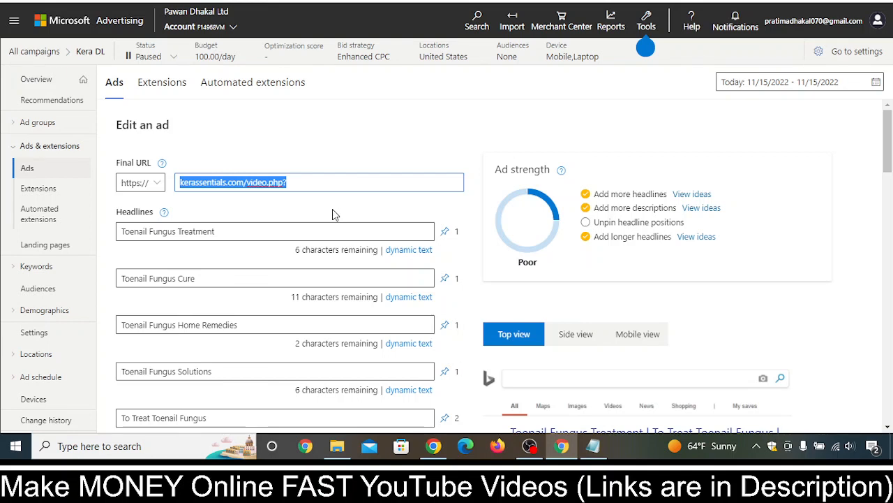
key(ctrl+v)
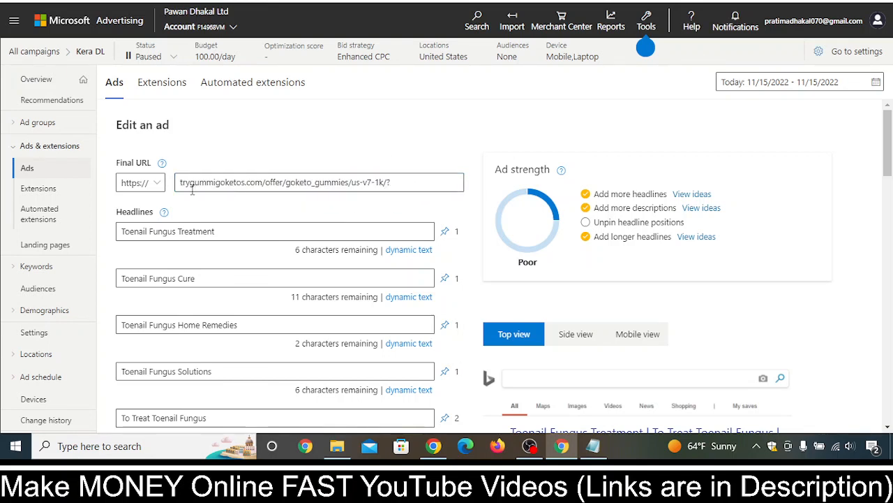
Step: Replace the ad's mobile URL with the same trygummigoketos.com/offer/goketo_gummies/us-v7-1k/? landing page address
scroll(353, 199, down, 8)
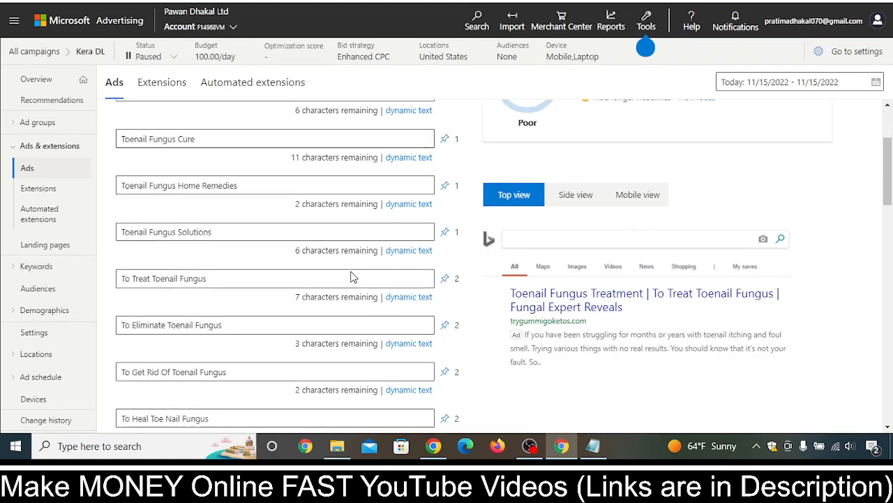
scroll(311, 321, up, 2)
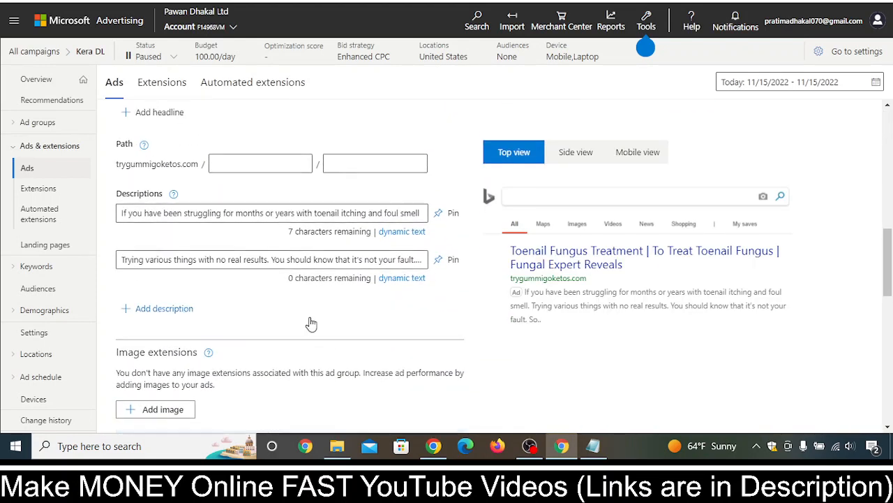
scroll(307, 322, down, 3)
scroll(307, 321, down, 1)
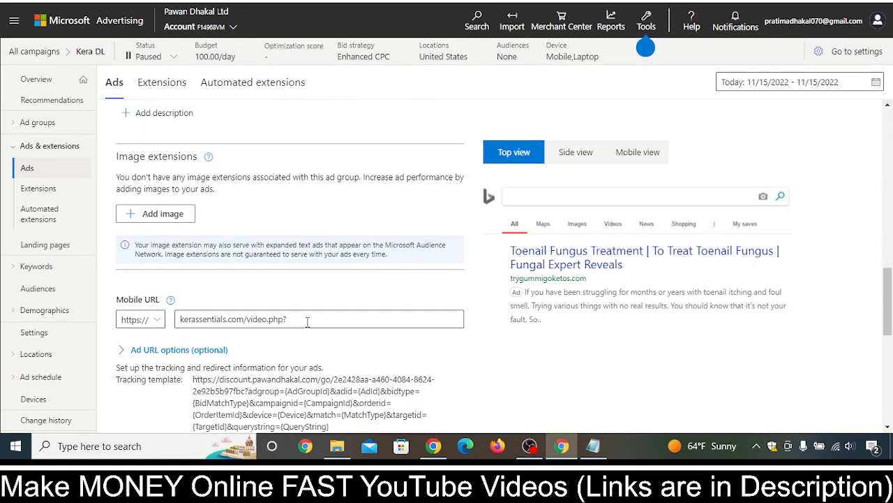
drag(335, 319, 172, 323)
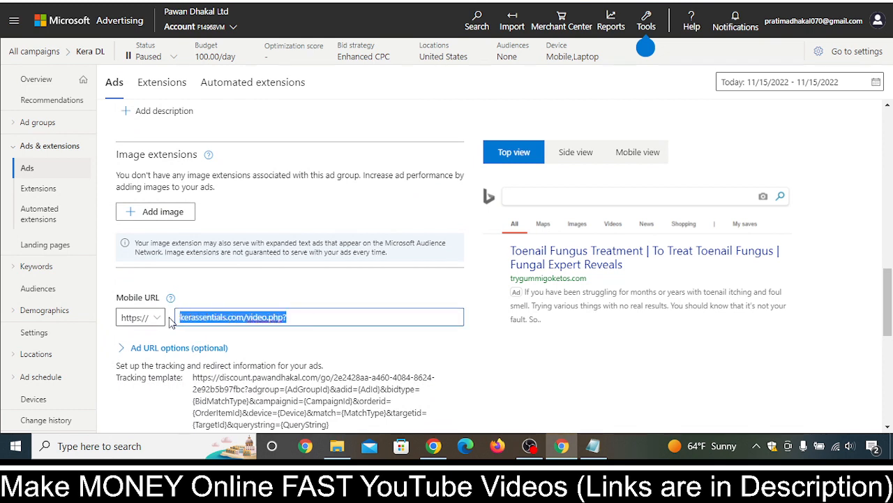
key(ctrl+v)
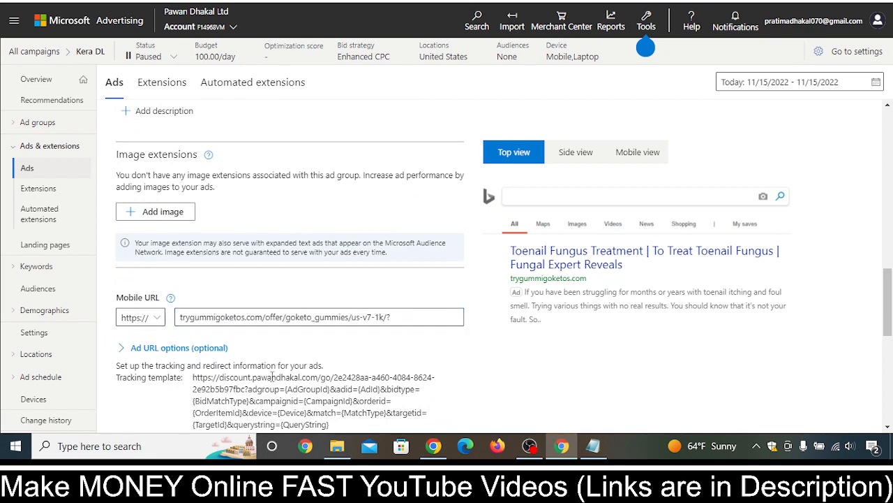
Step: Expand the ad URL options and clear the existing tracking template
click(206, 348)
scroll(308, 342, down, 1)
click(120, 336)
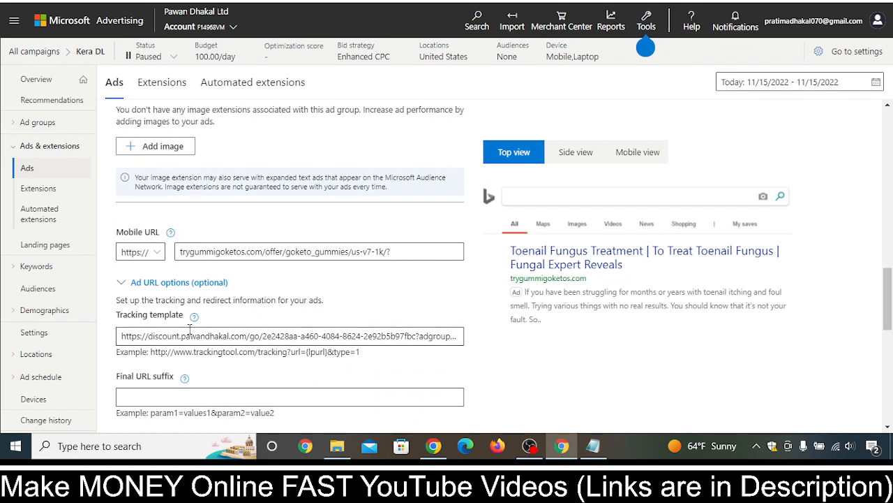
key(ctrl+a)
key(BackSpace)
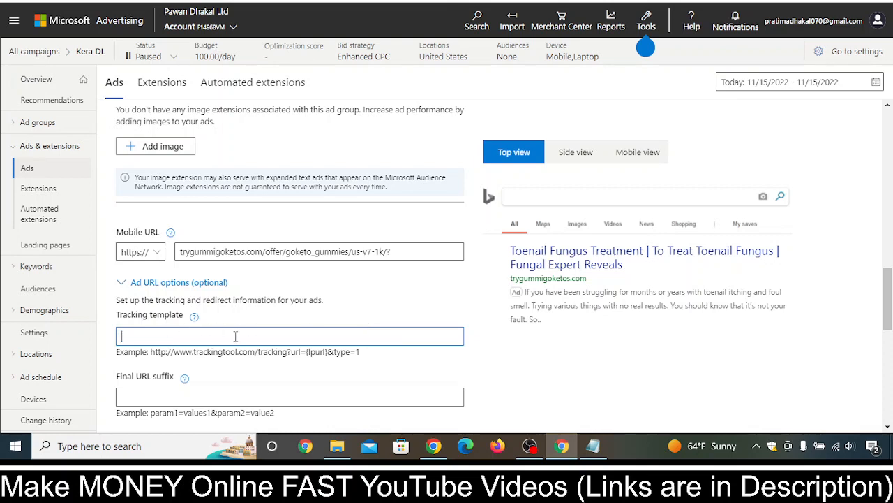
Step: Copy the full healthylivingtips.pro/go campaign URL from the Notepad file and paste it as the ad's tracking template
click(593, 445)
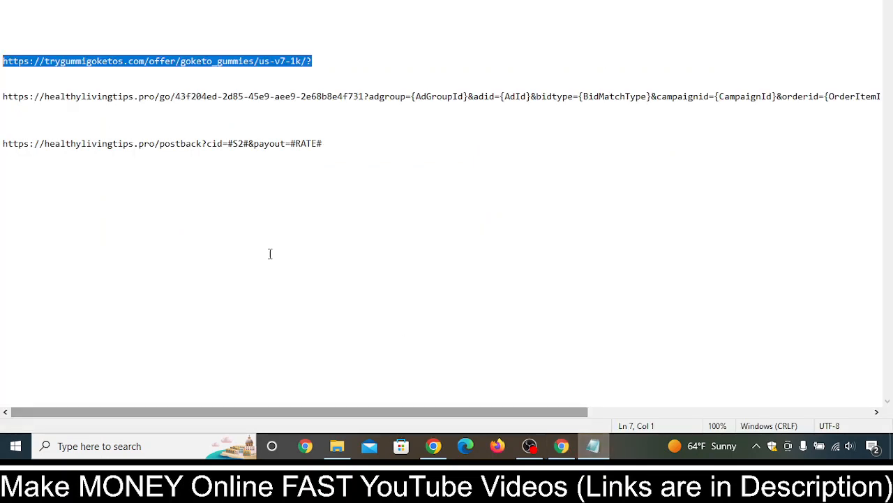
drag(881, 96, 3, 96)
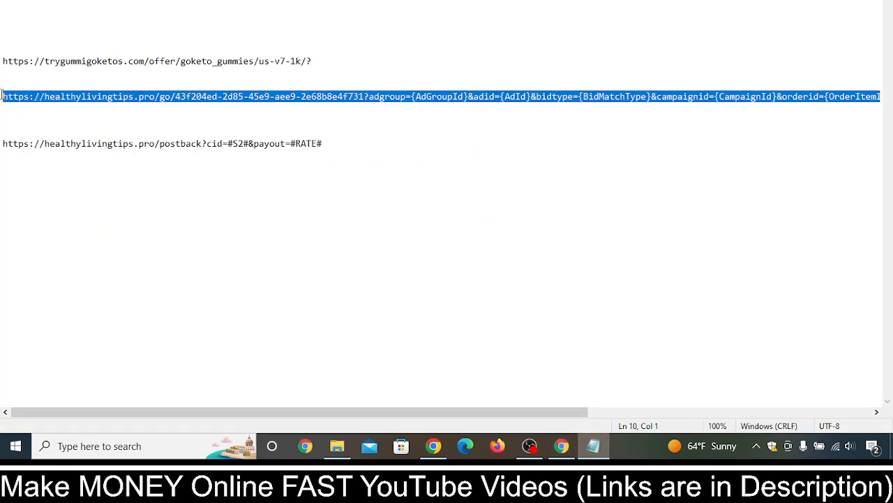
right_click(7, 98)
click(56, 143)
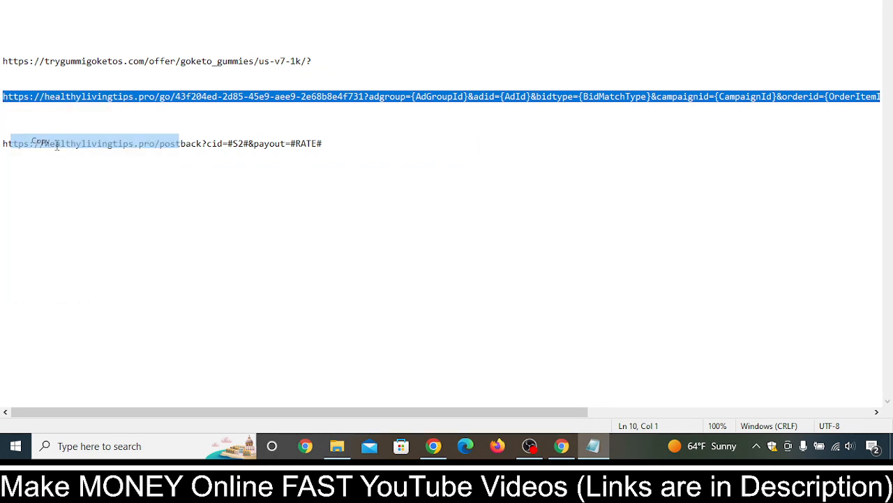
click(567, 446)
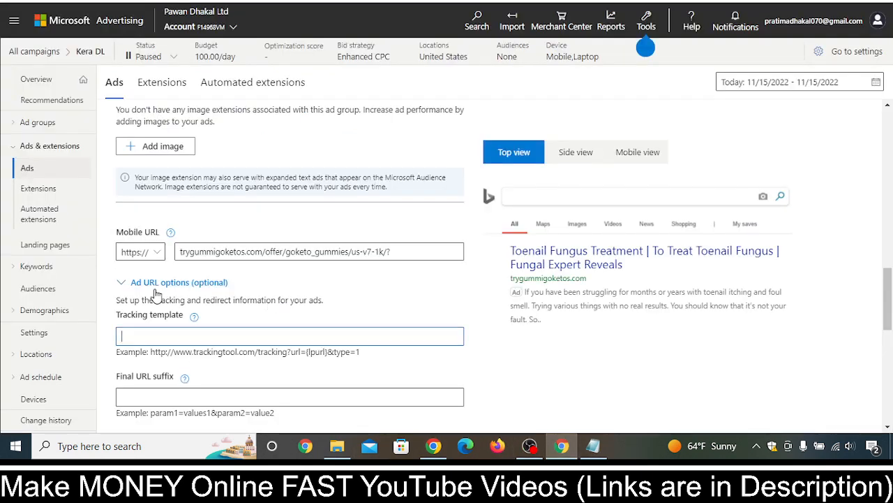
click(185, 337)
key(ctrl+v)
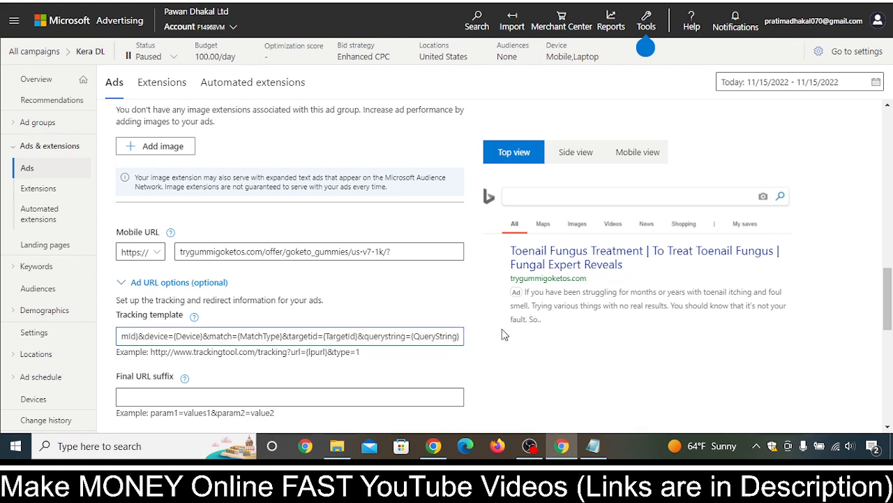
scroll(502, 328, down, 2)
scroll(501, 341, down, 1)
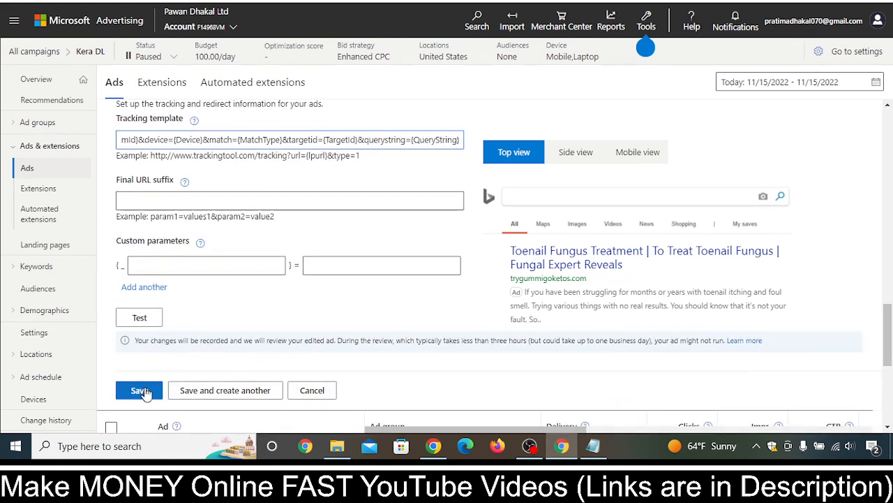
click(289, 321)
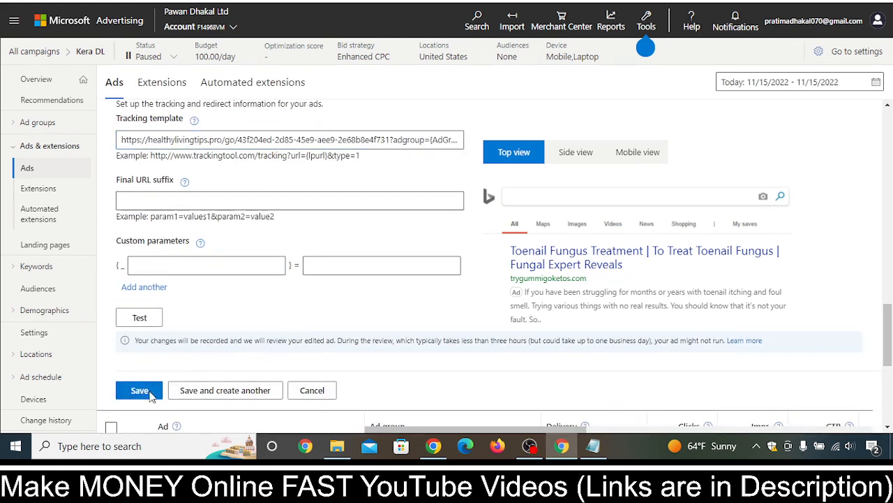
Step: Switch to BeMob and close the campaign links window
scroll(275, 337, up, 4)
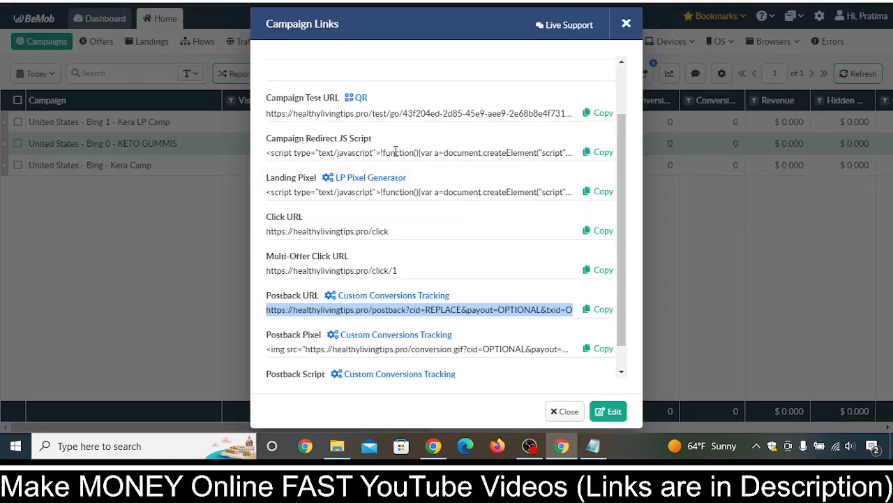
click(626, 24)
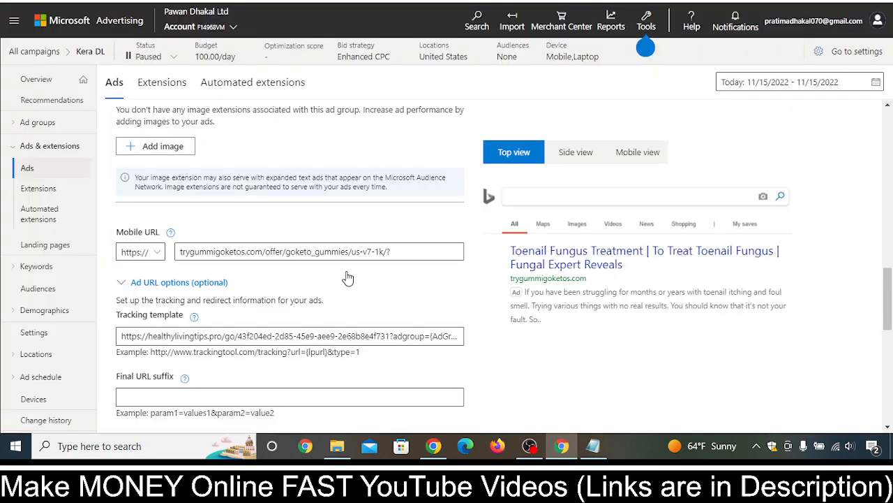
Step: Return to the Toenail Fungus ad in Microsoft Advertising, review its URL settings and cancel the edit without saving
scroll(349, 279, down, 3)
scroll(392, 303, down, 3)
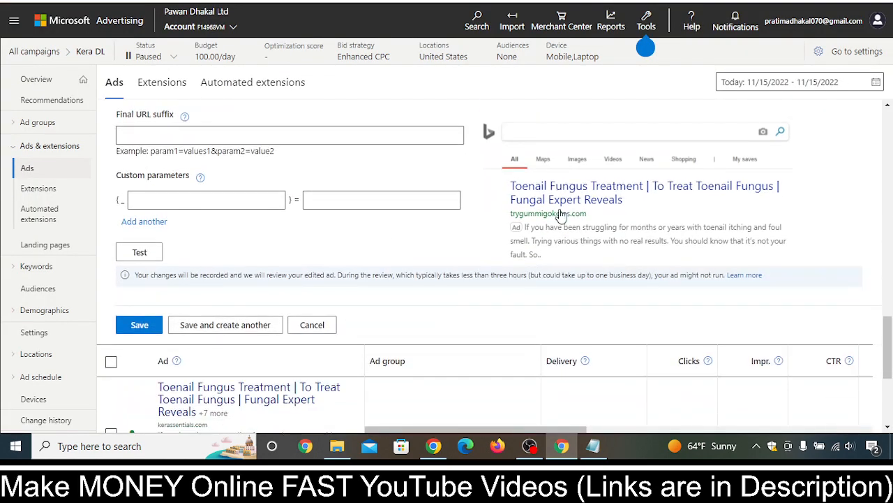
scroll(300, 209, down, 2)
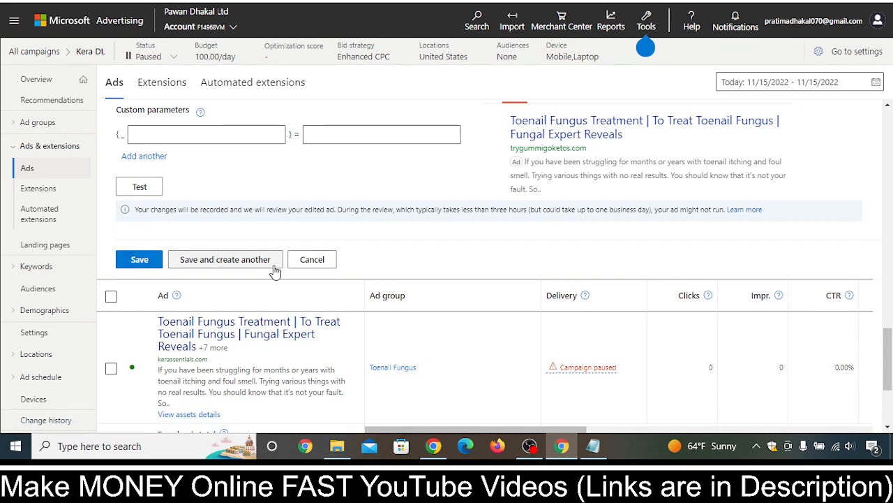
scroll(354, 287, up, 5)
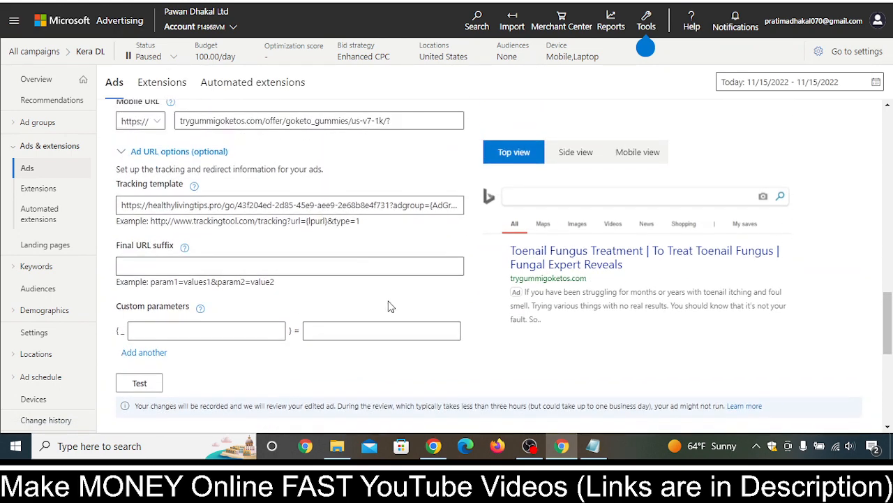
scroll(438, 293, up, 4)
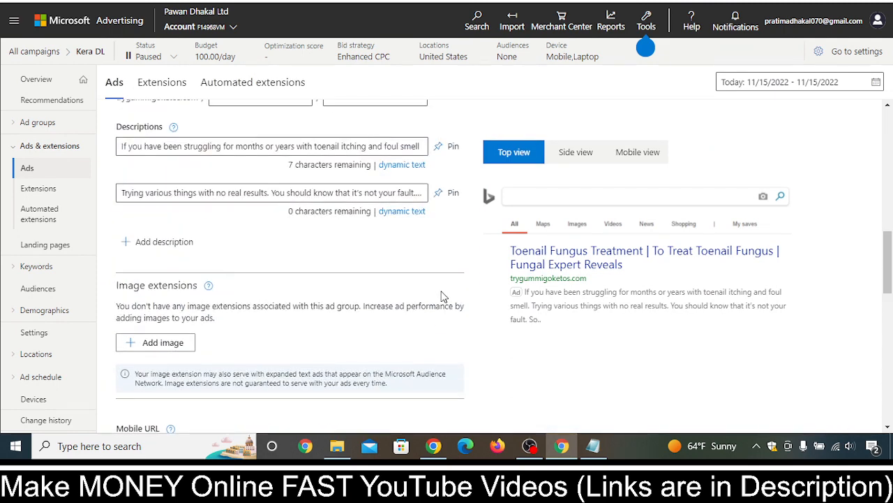
click(198, 25)
click(463, 254)
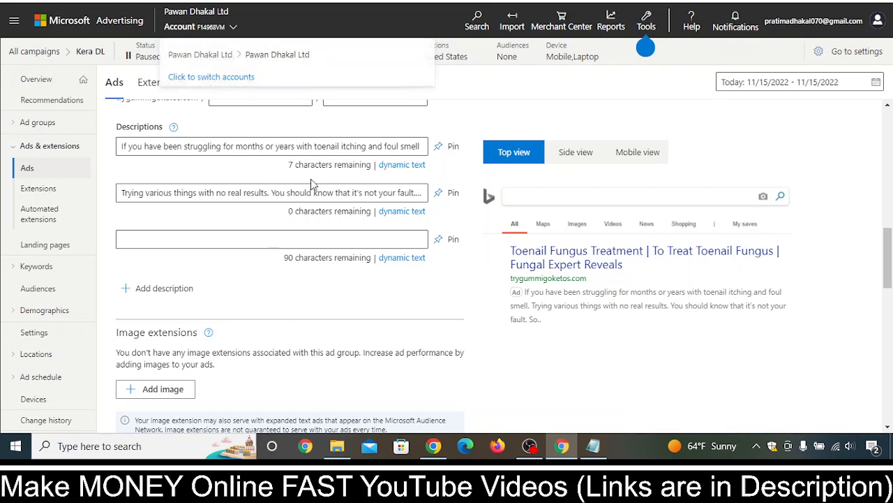
scroll(302, 283, down, 10)
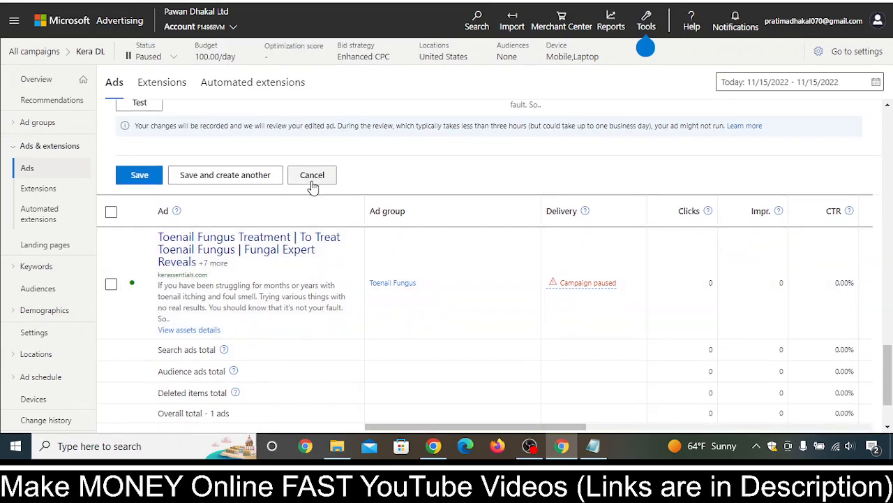
click(312, 177)
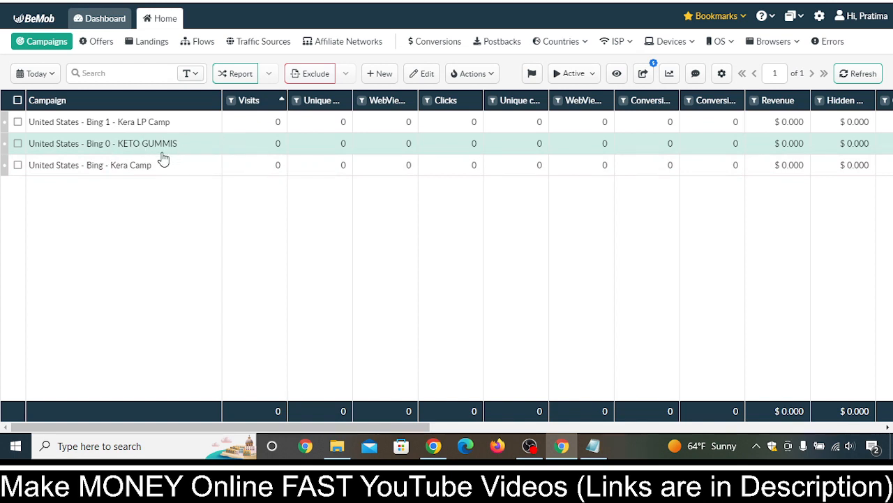
Step: In BeMob, open the report for the United States - Bing 0 - KETO GUMMIS campaign and group it by Keyword ID (Custom 5)
right_click(162, 155)
click(195, 167)
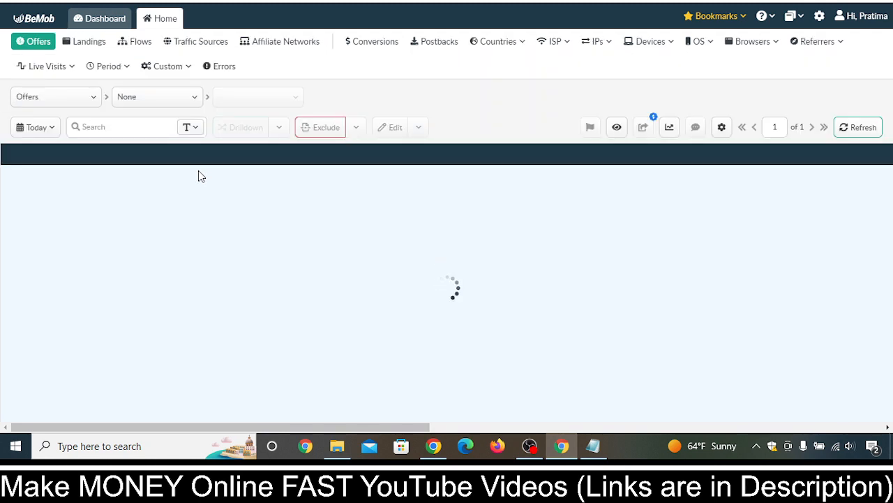
click(180, 67)
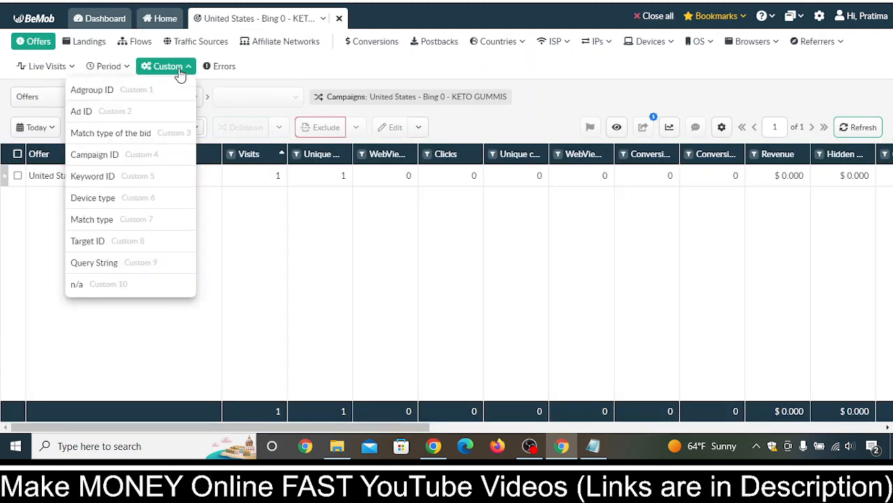
click(153, 179)
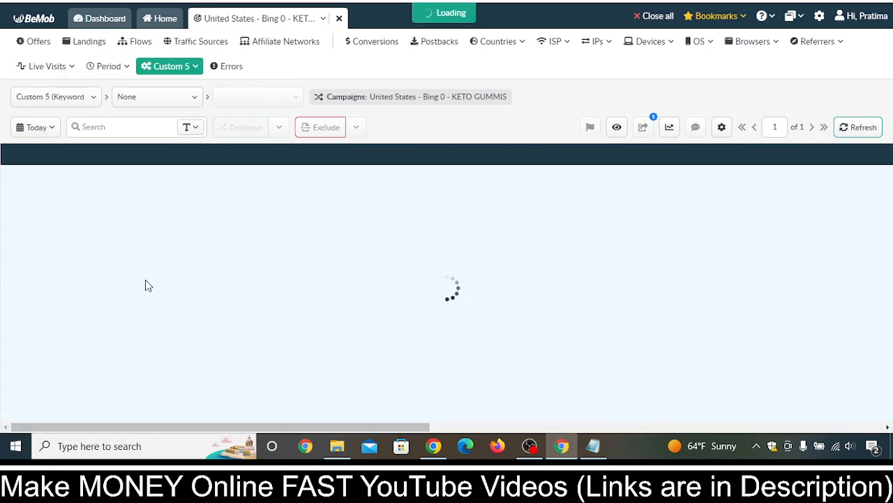
click(180, 68)
click(248, 187)
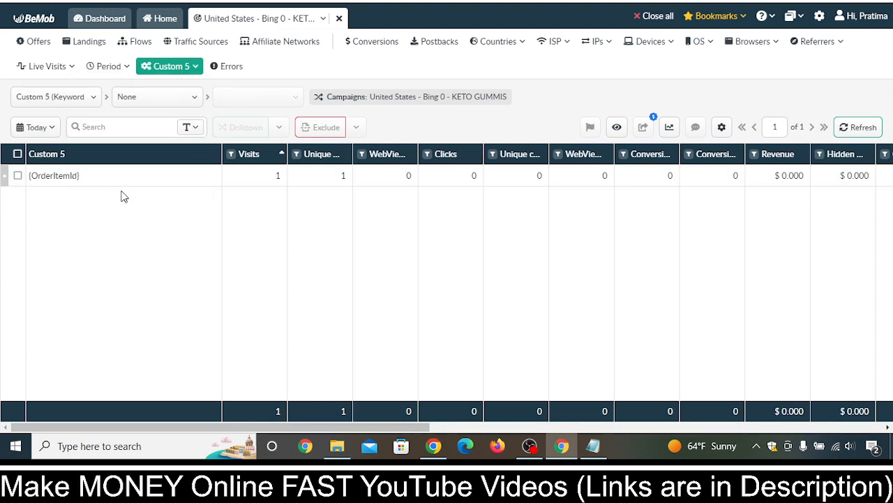
Step: Group the KETO GUMMIS campaign report by Query String (Custom 9)
click(182, 68)
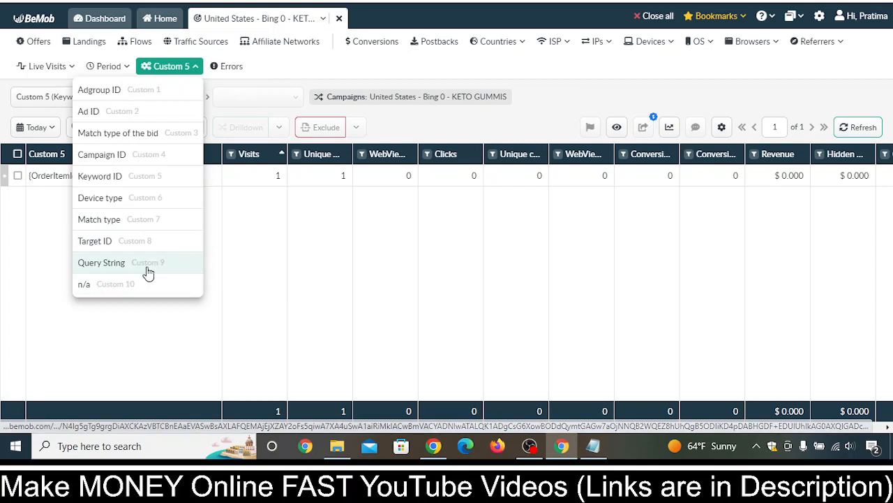
click(237, 269)
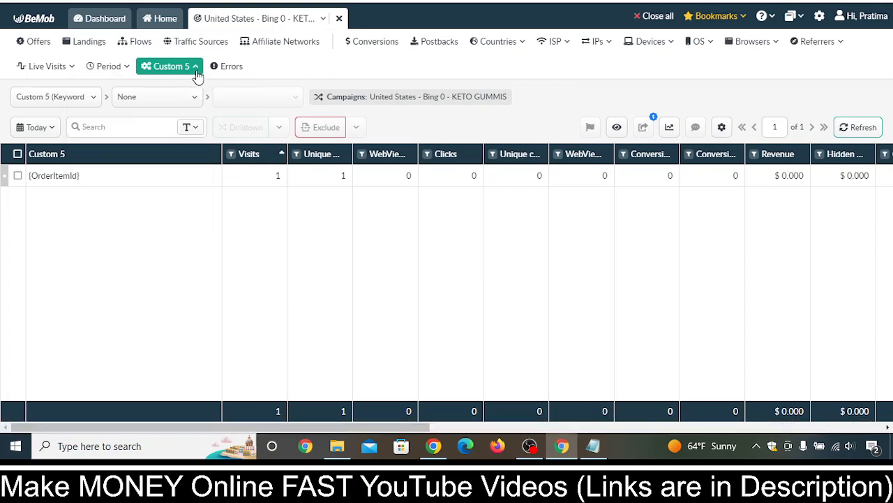
click(175, 67)
click(183, 265)
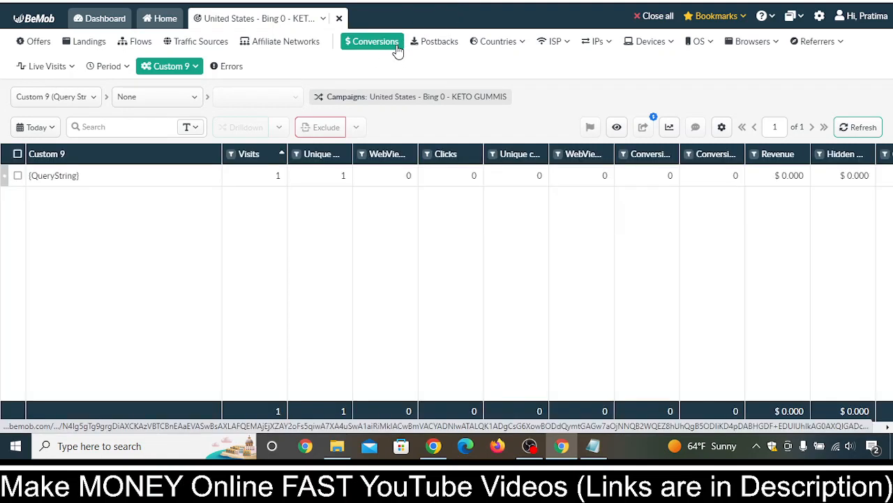
click(522, 47)
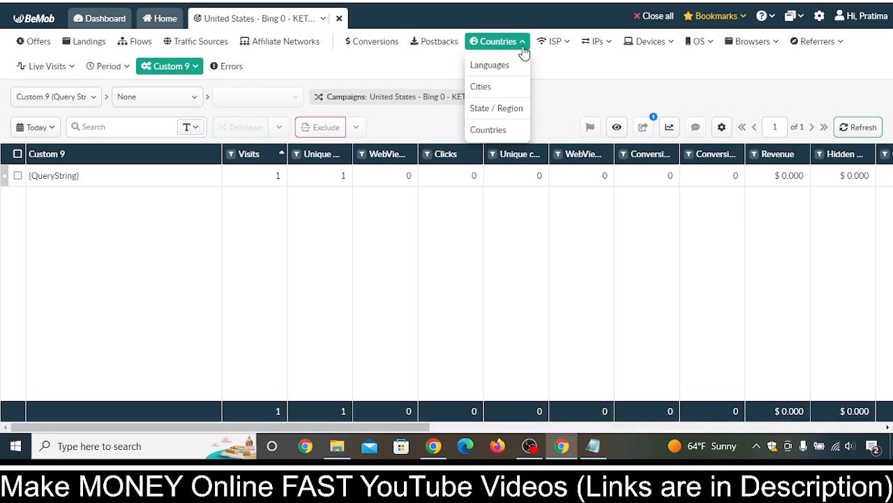
click(512, 132)
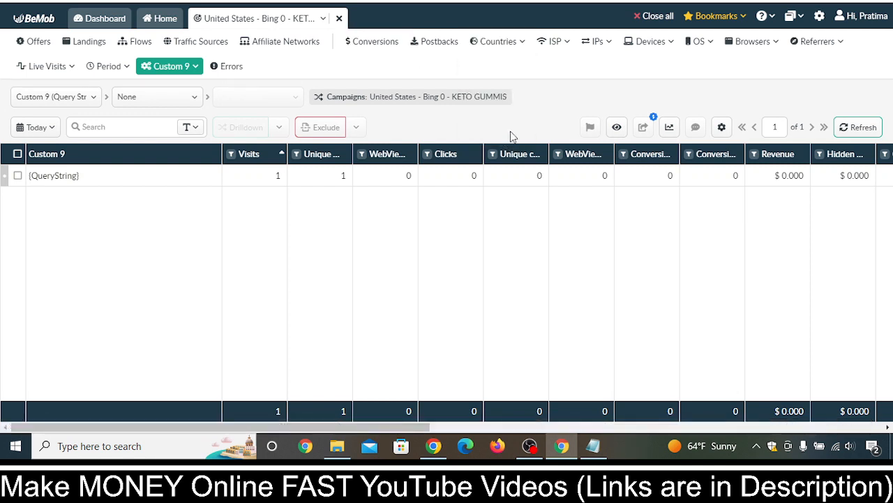
click(522, 41)
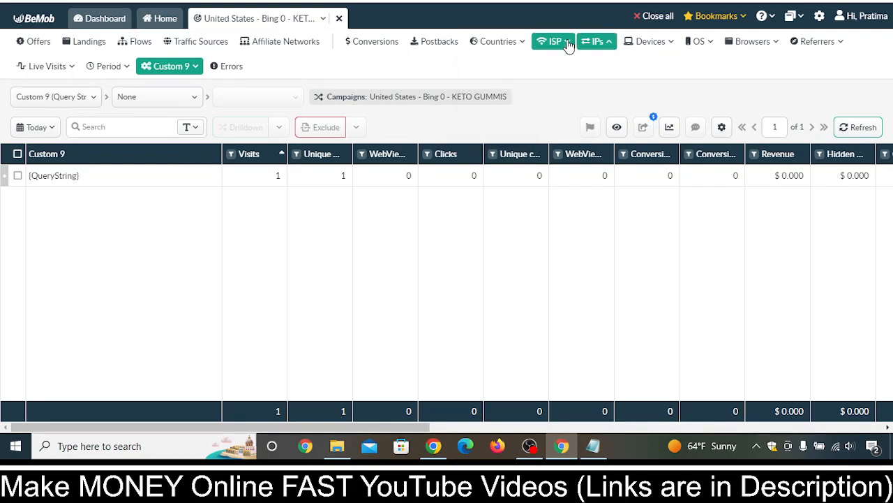
mouse_move(565, 42)
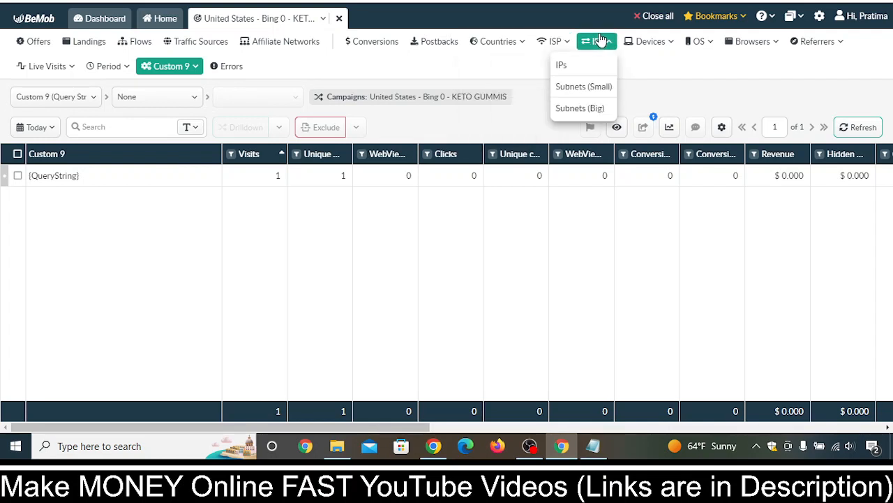
mouse_move(677, 41)
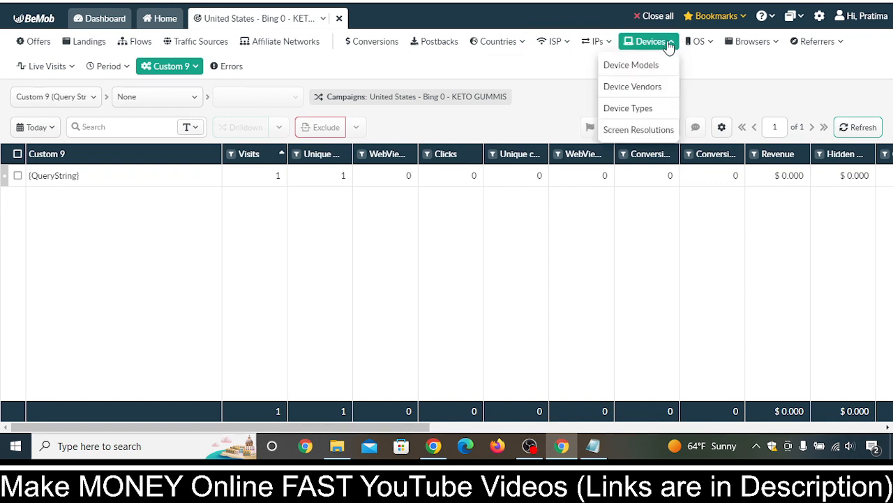